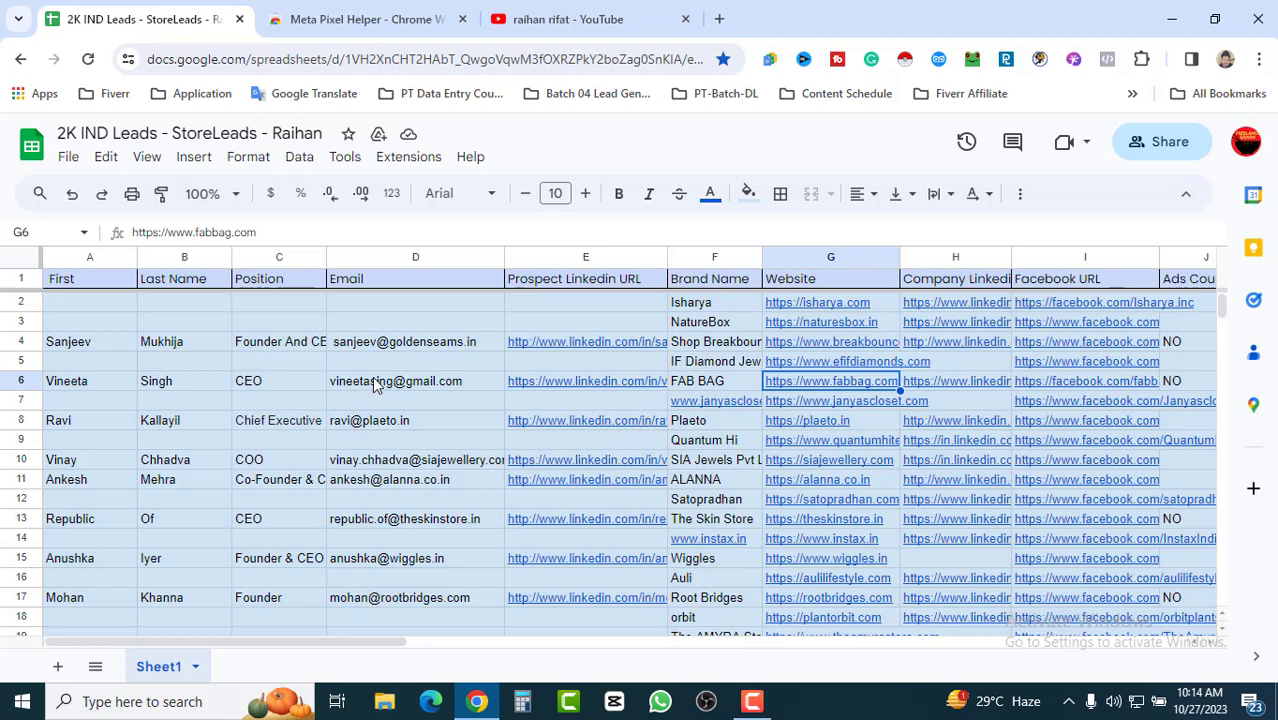
pyautogui.click(279, 479)
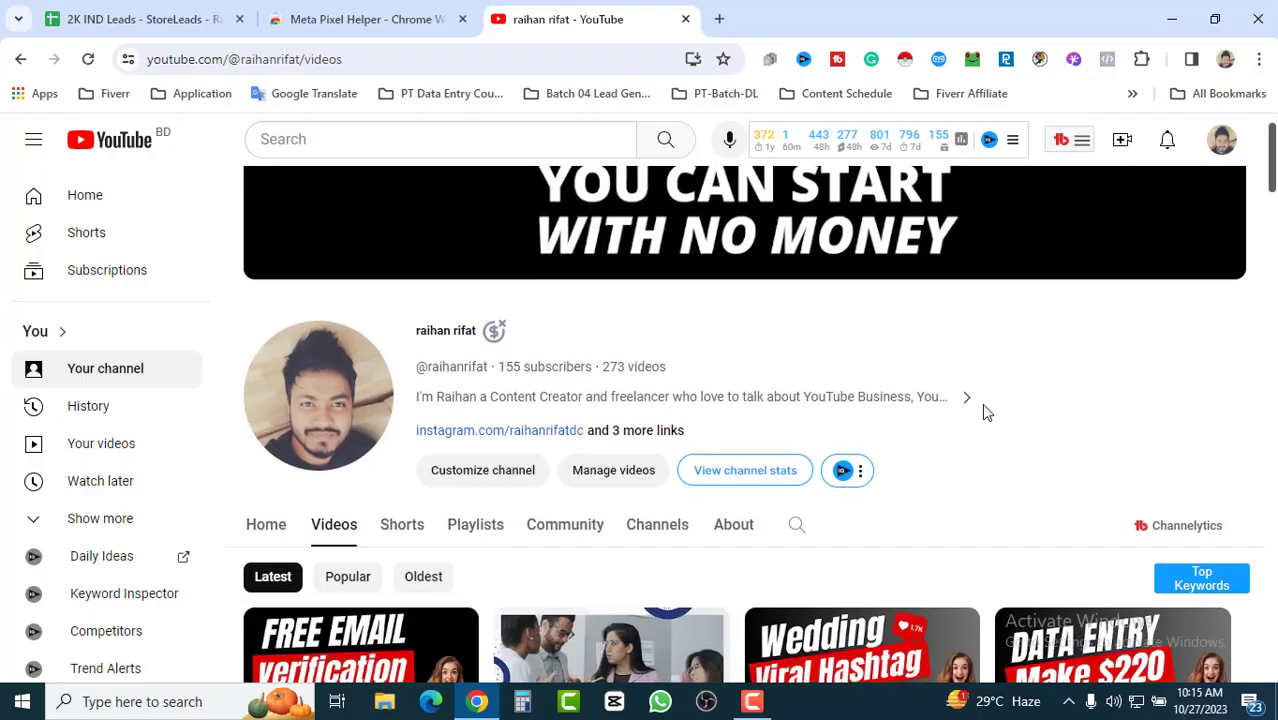
pyautogui.scroll(-3, 981, 403)
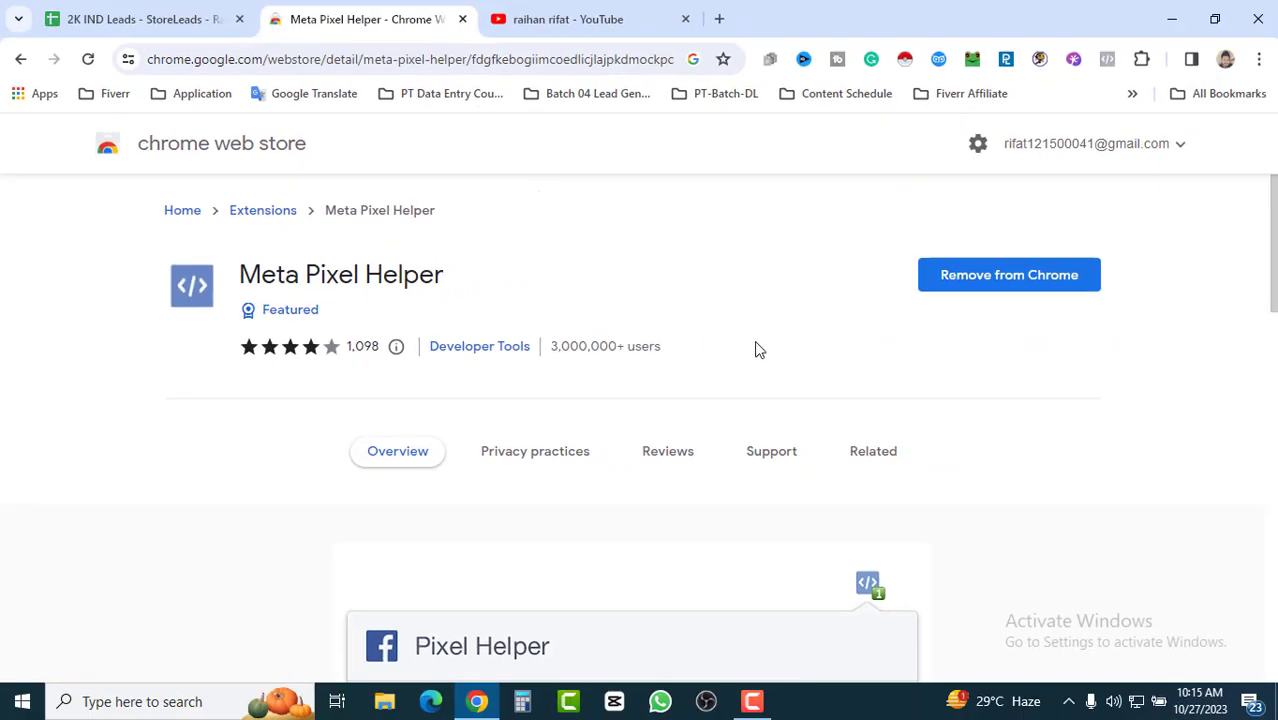
pyautogui.scroll(-1, 755, 347)
pyautogui.hotkey('ctrl', 'Tab')
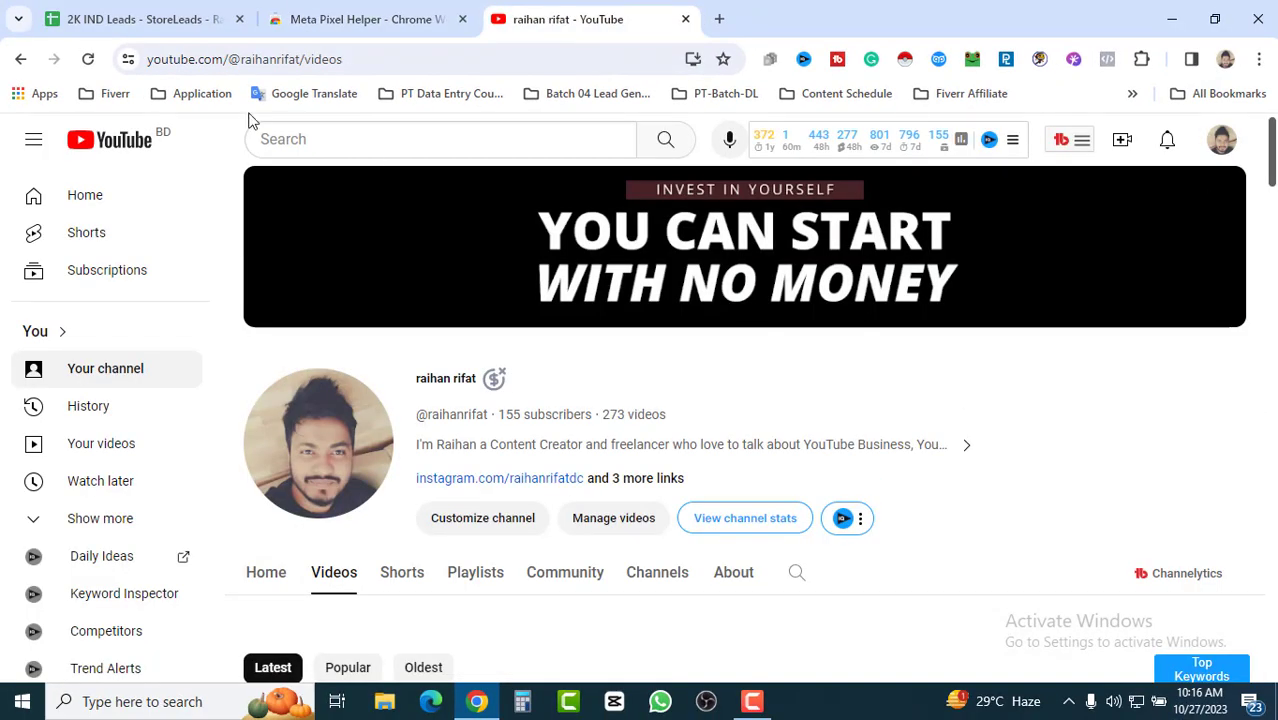
pyautogui.click(150, 22)
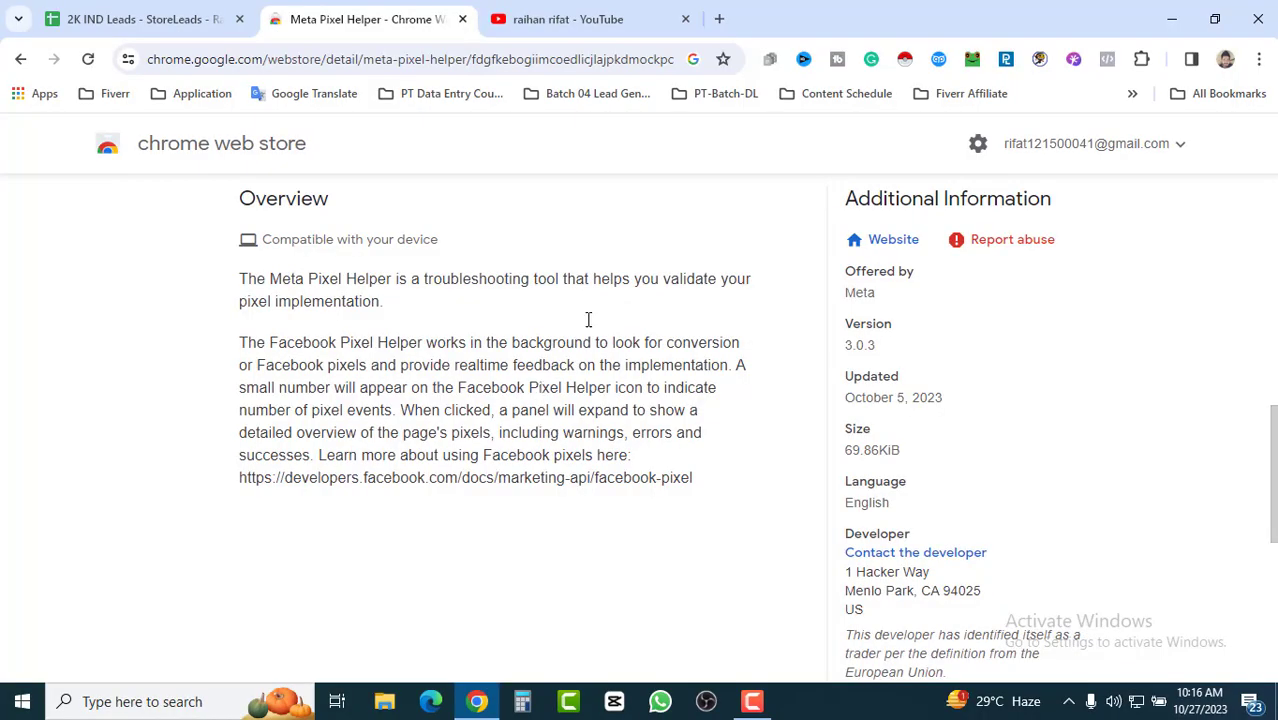
pyautogui.click(550, 19)
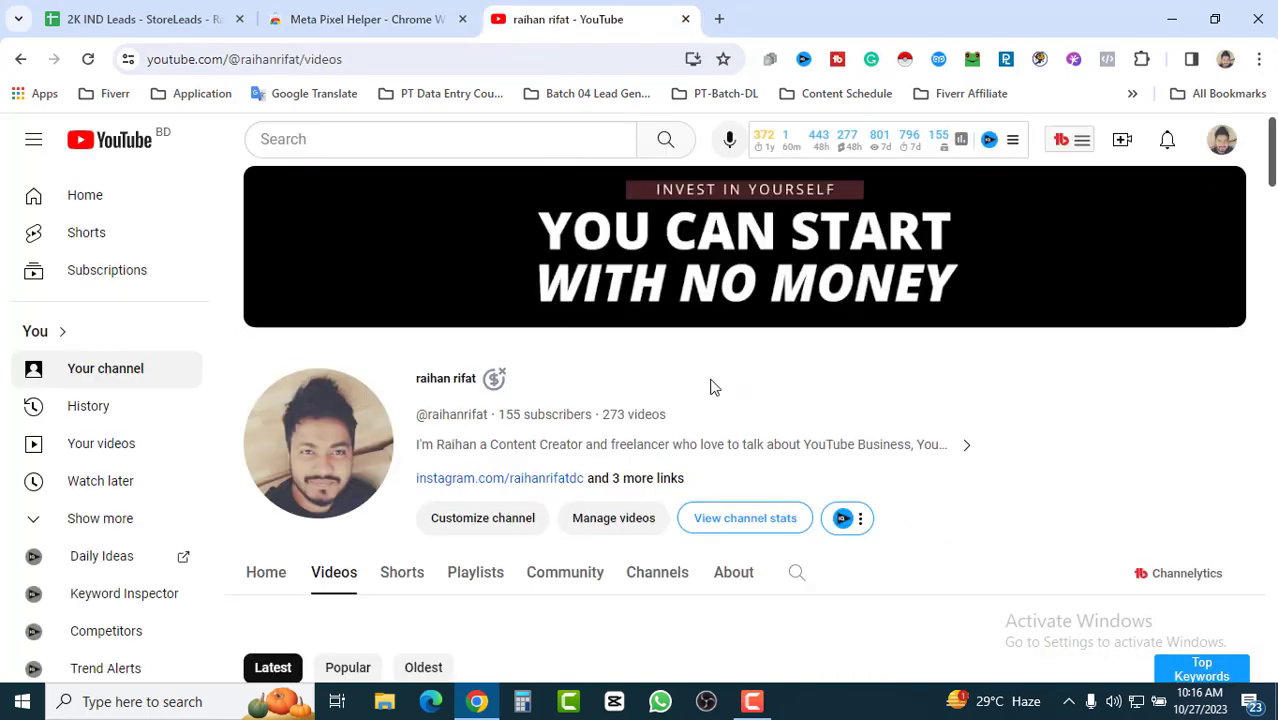
pyautogui.click(365, 19)
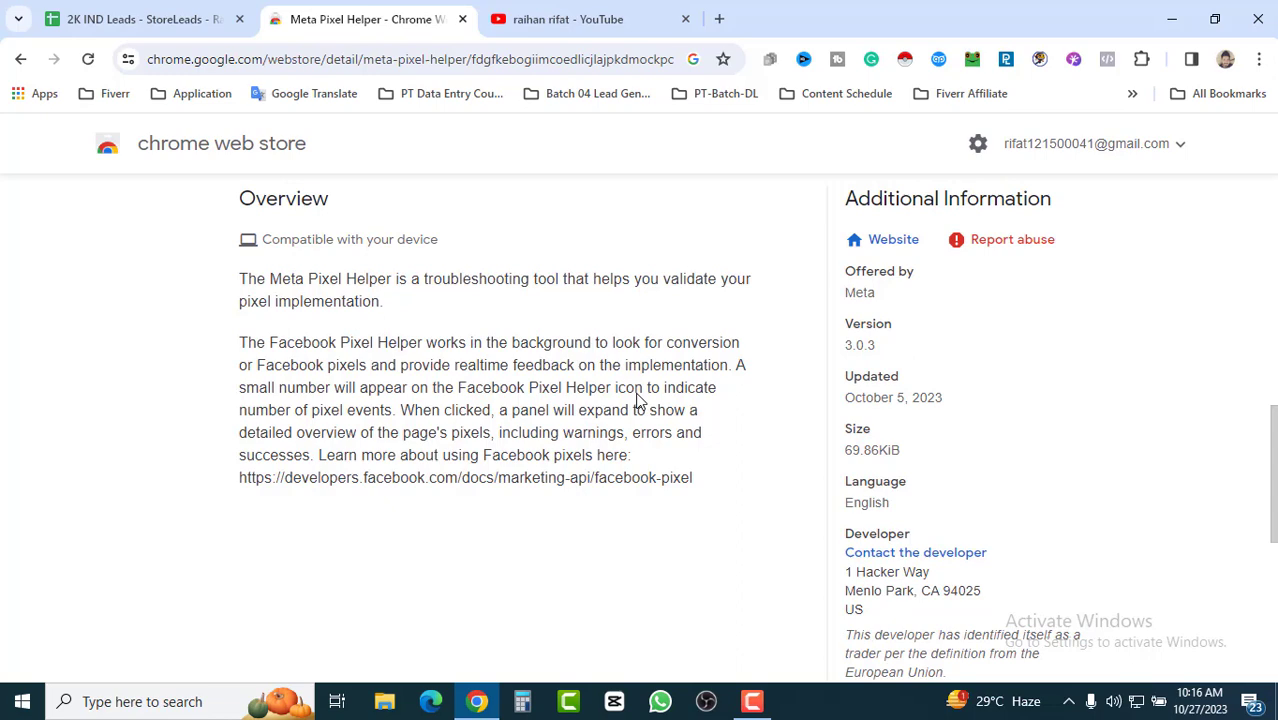
pyautogui.hotkey('ctrl', 'Tab')
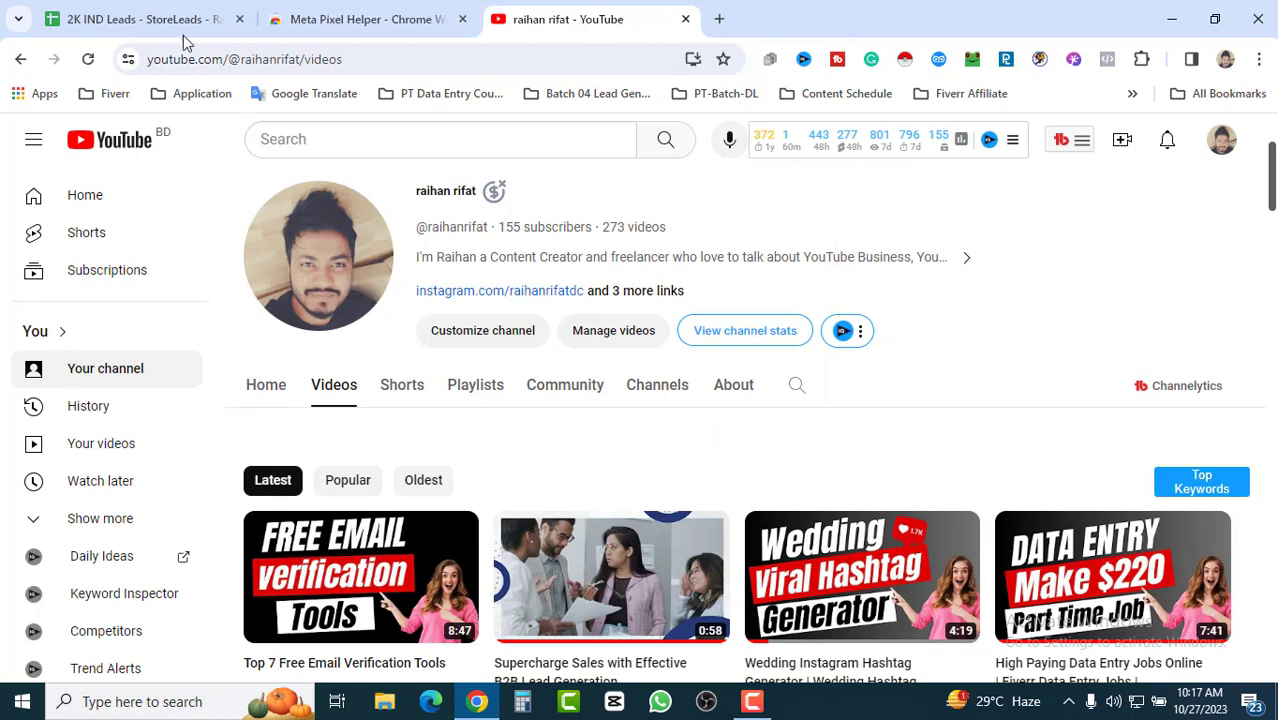
# Step: Review the Email and Website columns of the 2K IND Leads spreadsheet
pyautogui.click(145, 22)
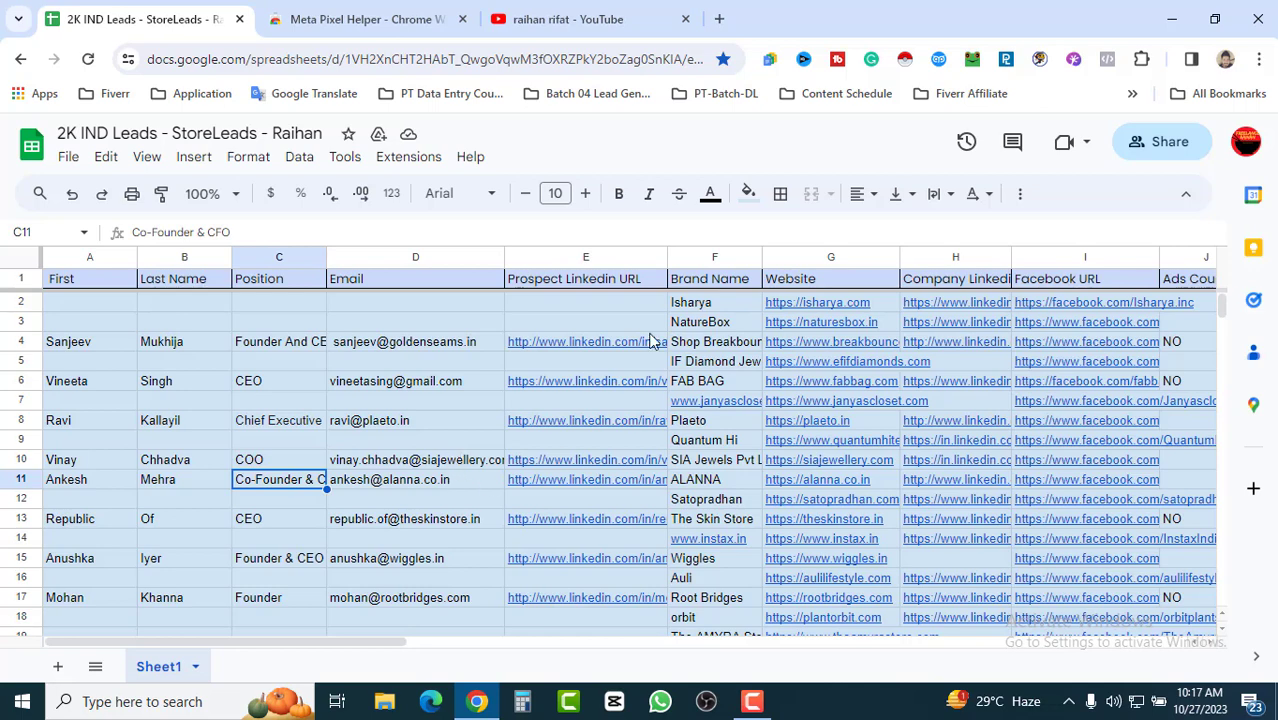
pyautogui.moveTo(443, 488)
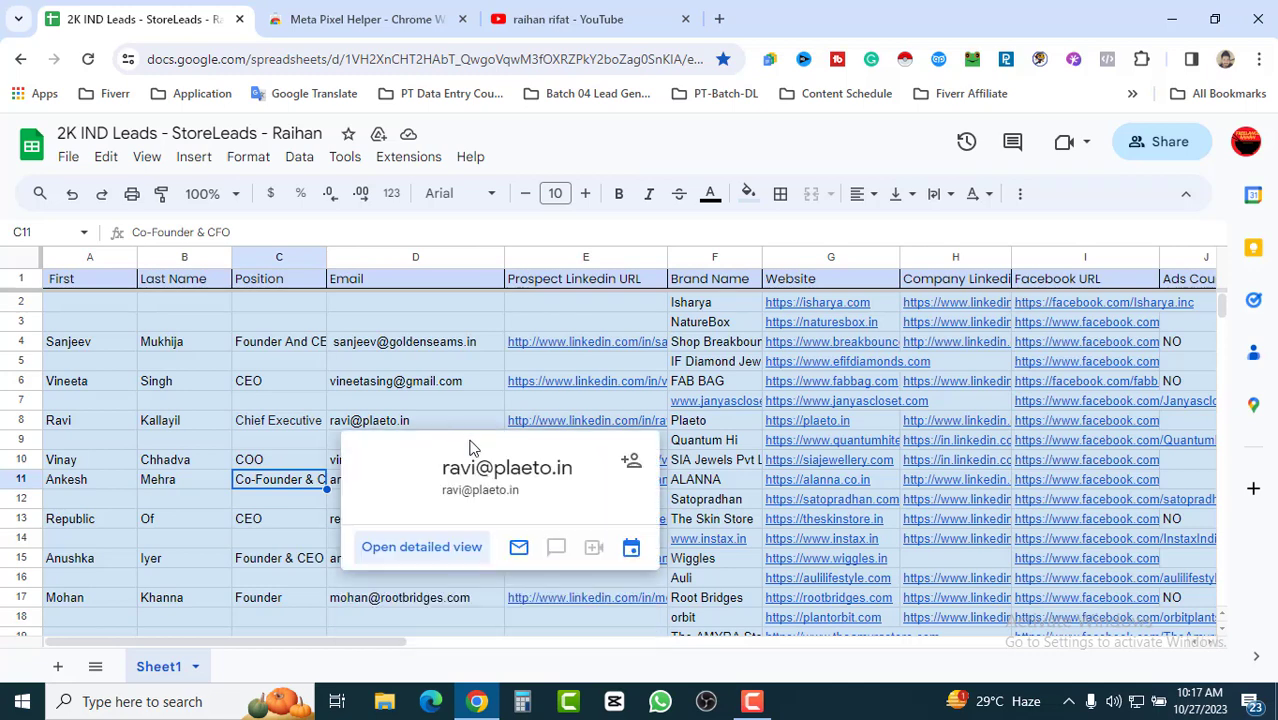
pyautogui.click(831, 256)
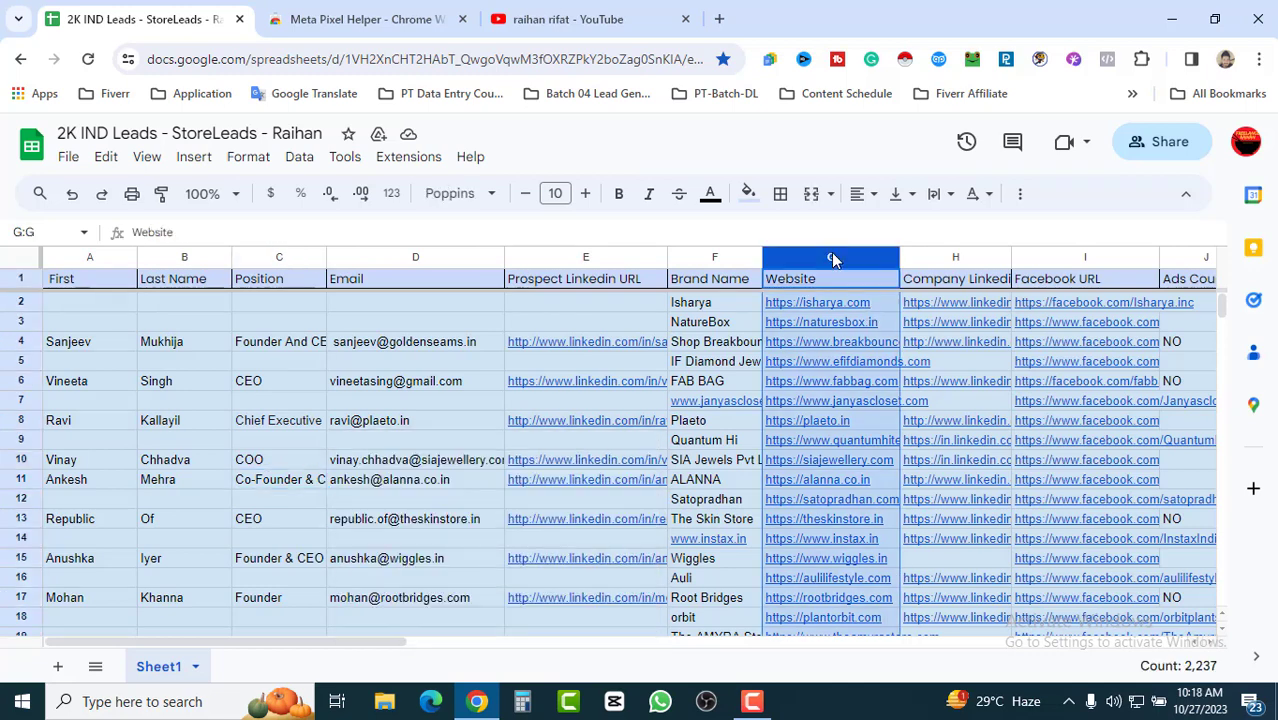
pyautogui.click(419, 478)
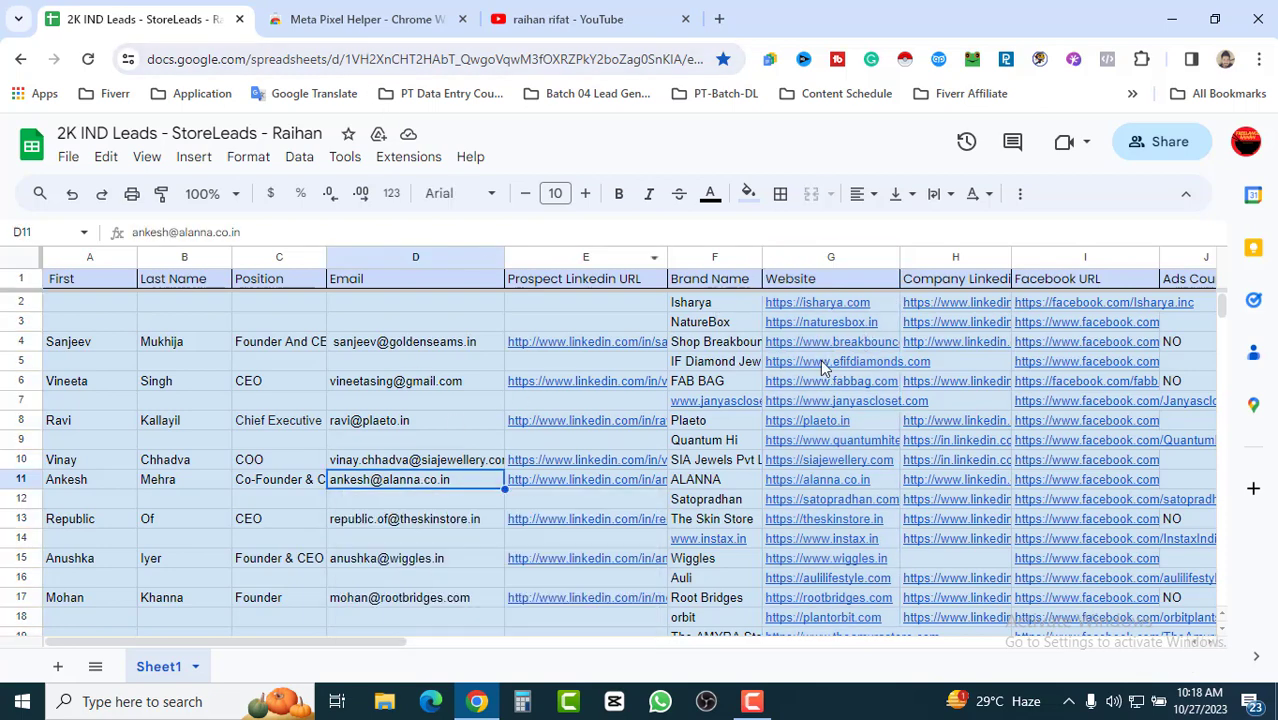
# Step: Copy the extension name from its Chrome Web Store page and search Google for "Meta Pixel Helper" in a new tab
pyautogui.click(322, 18)
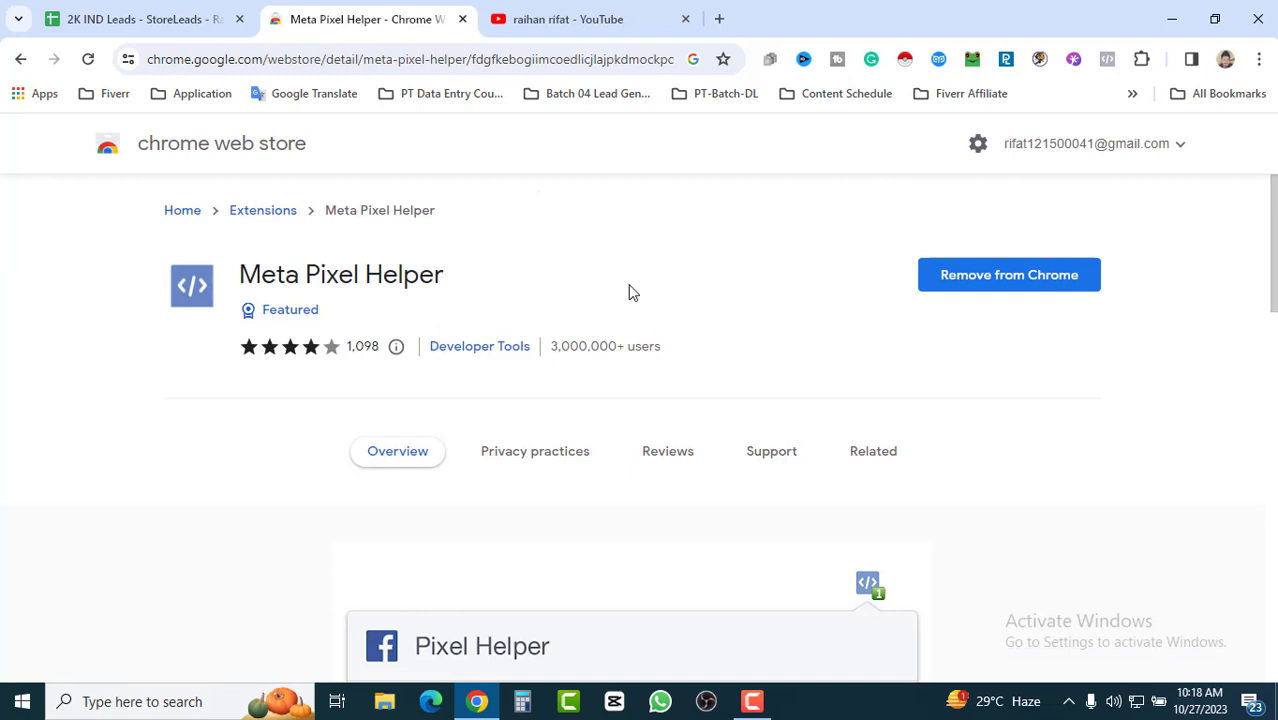
pyautogui.moveTo(462, 285); pyautogui.dragTo(246, 276)
pyautogui.hotkey('ctrl', 'c')
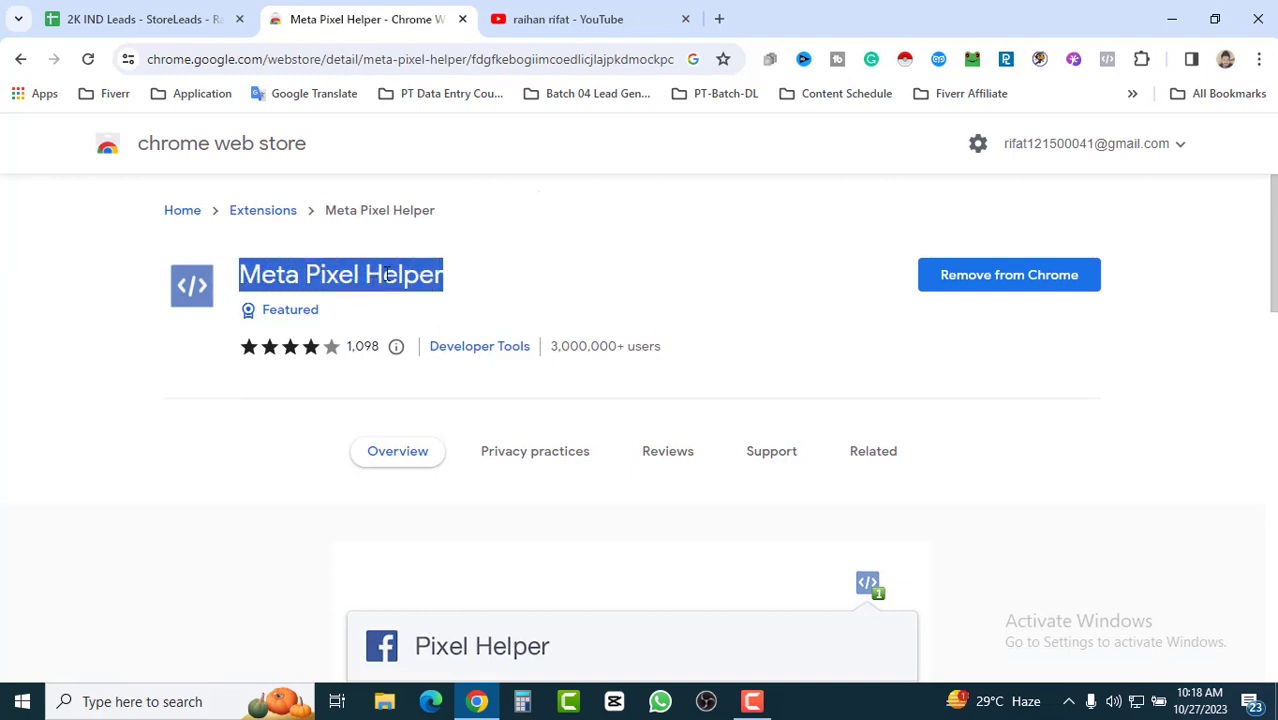
pyautogui.rightClick(437, 291)
pyautogui.click(451, 294)
pyautogui.click(720, 19)
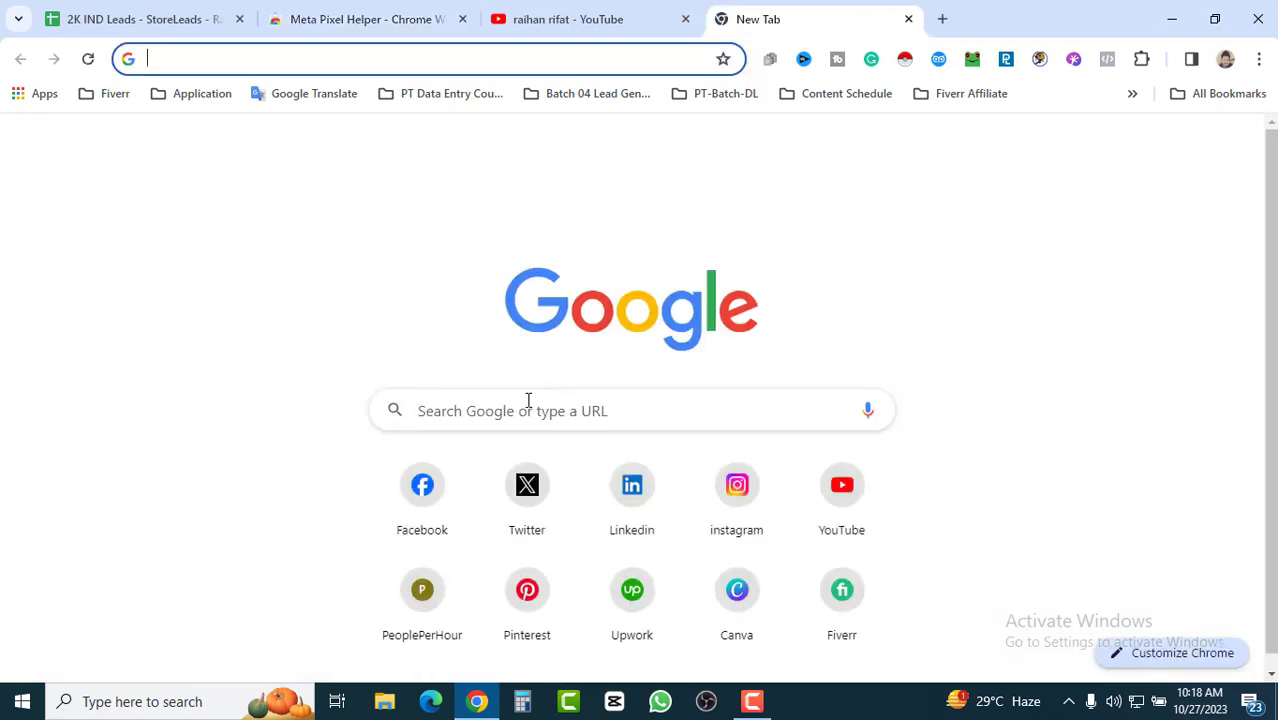
pyautogui.click(517, 407)
pyautogui.hotkey('ctrl', 'v')
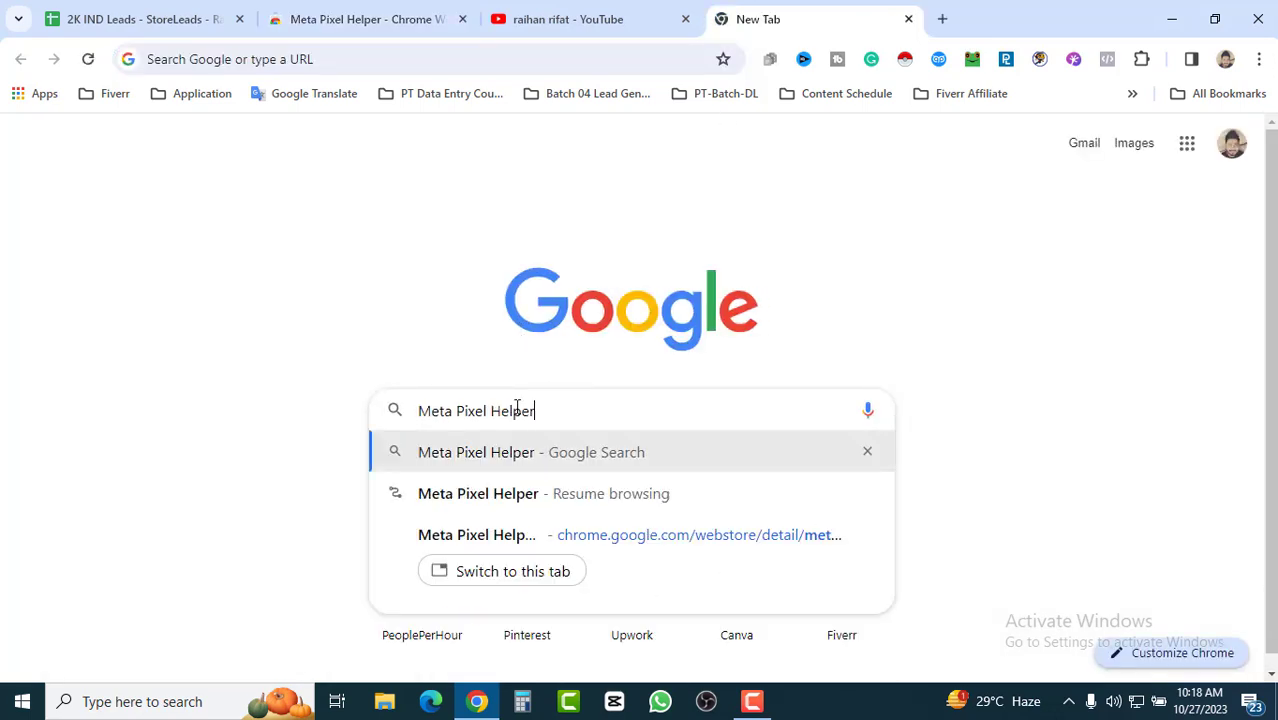
pyautogui.press('Return')
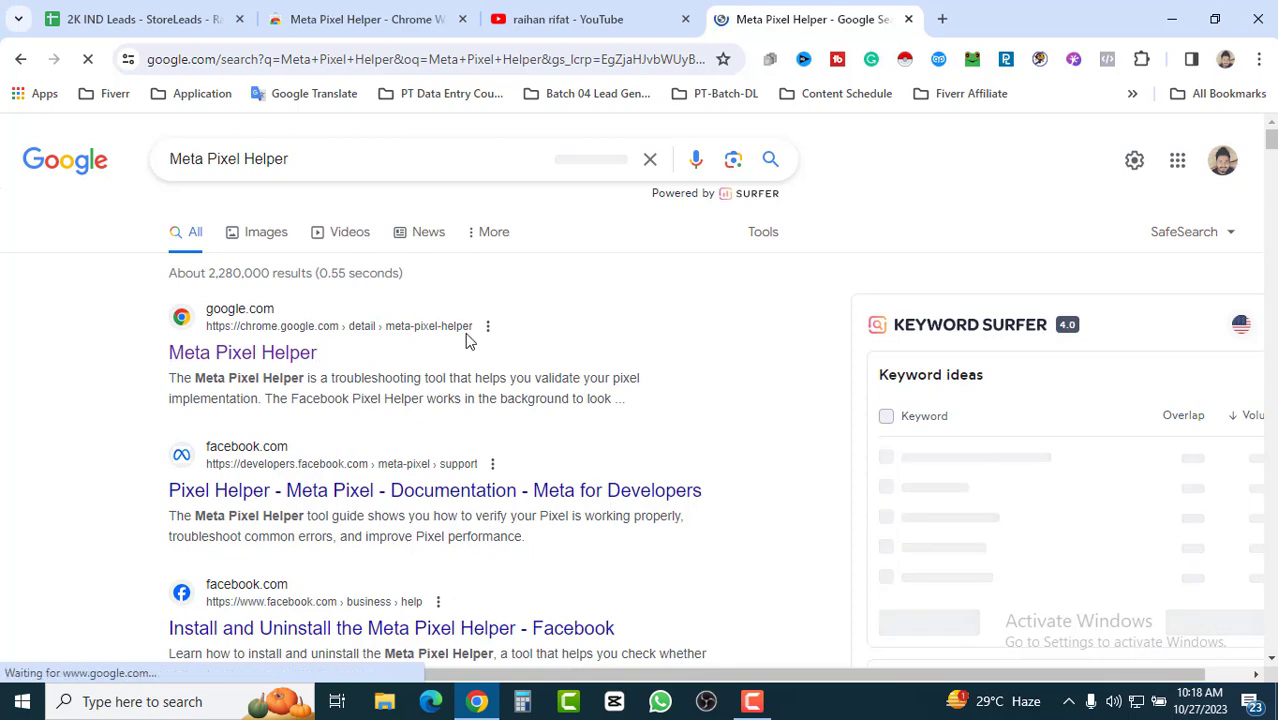
# Step: Look through the Google results for Meta Pixel Helper, and return to the extension's store page by closing the results tab
pyautogui.scroll(-1, 655, 348)
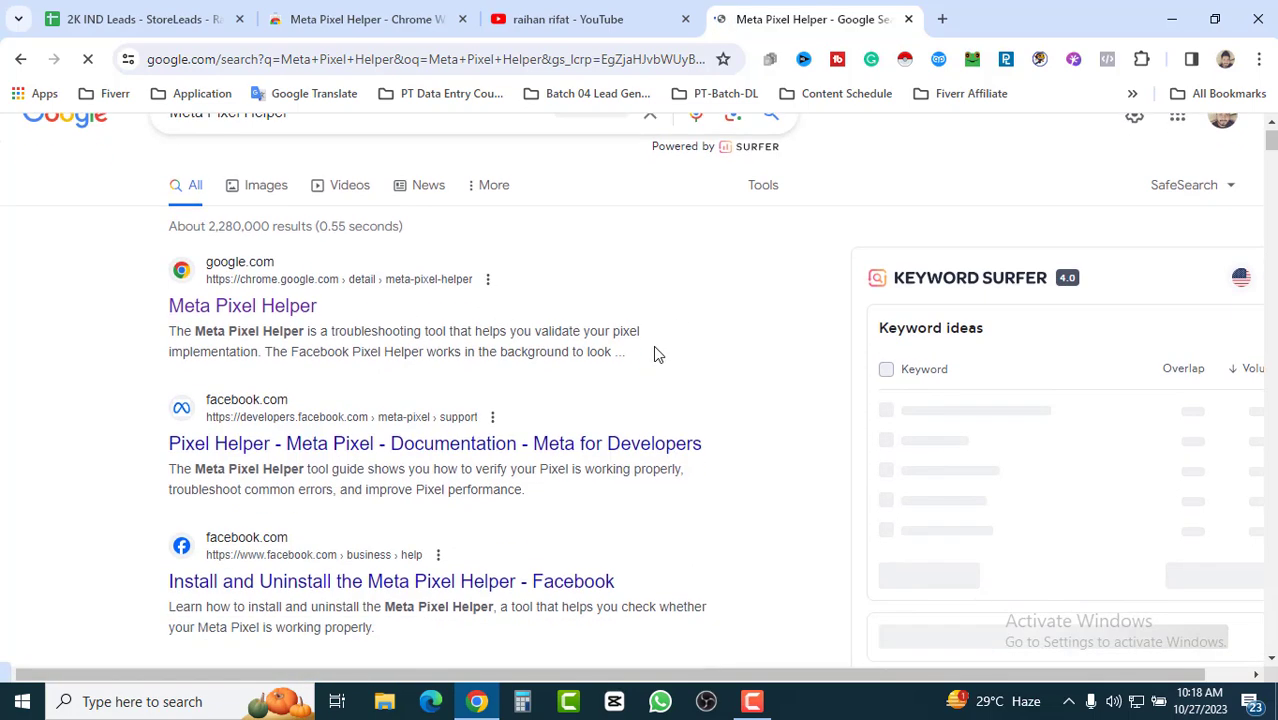
pyautogui.scroll(-2, 655, 353)
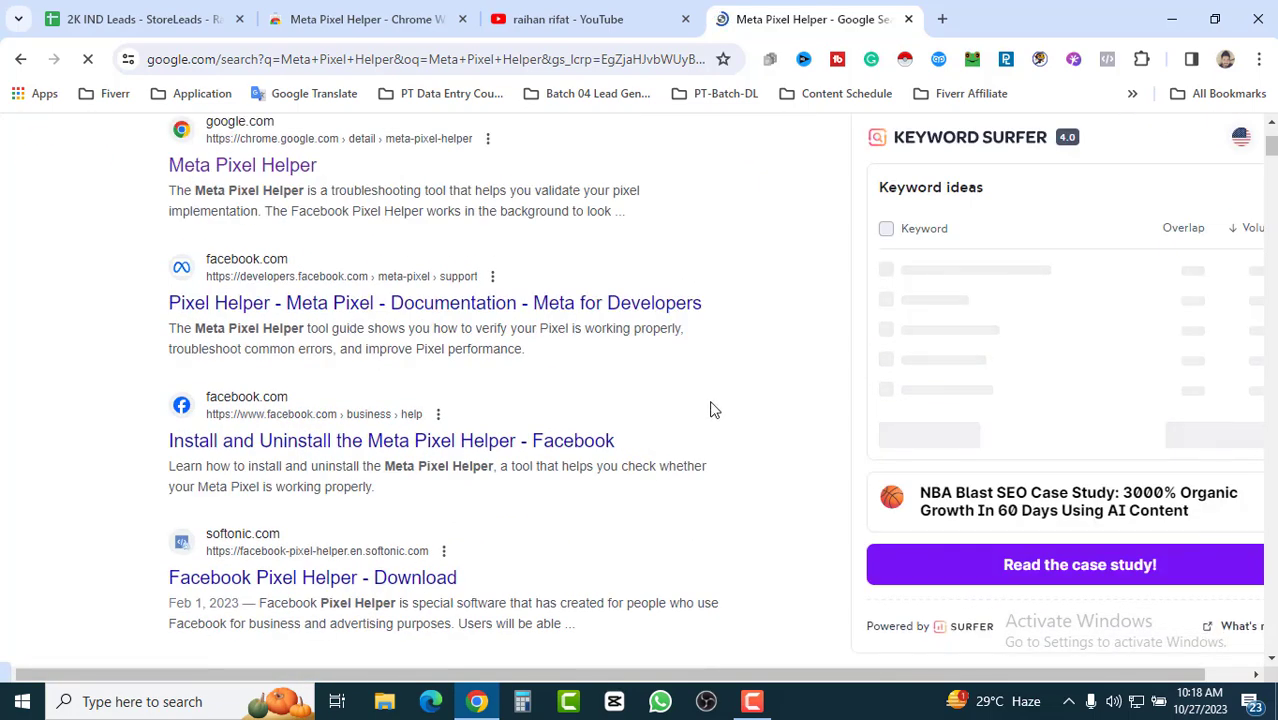
pyautogui.scroll(-3, 730, 387)
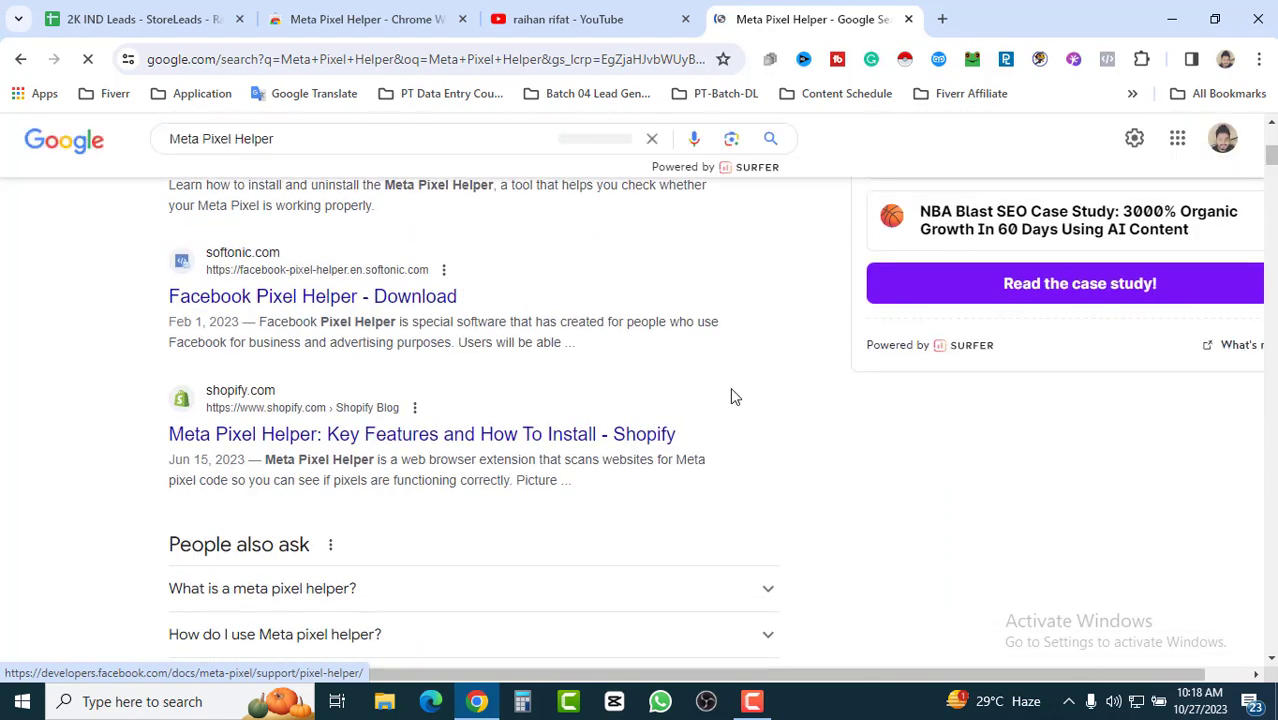
pyautogui.scroll(-6, 730, 395)
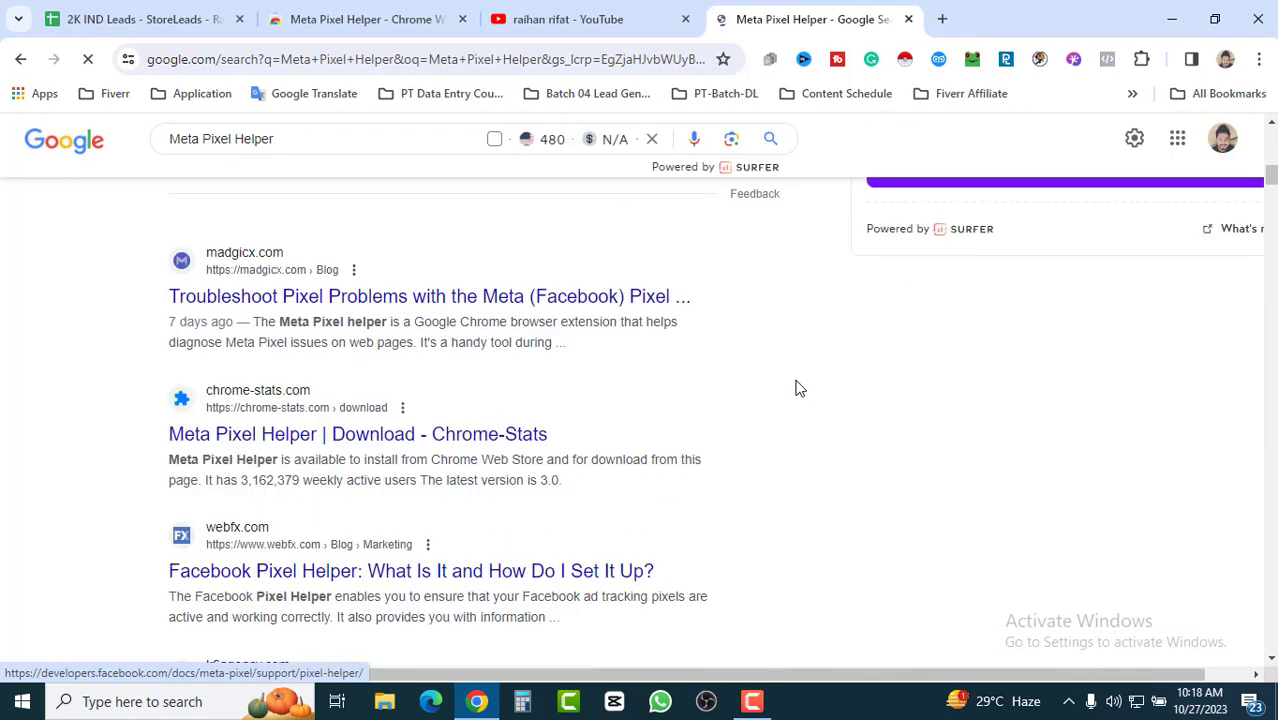
pyautogui.scroll(-4, 797, 388)
pyautogui.scroll(-4, 797, 388)
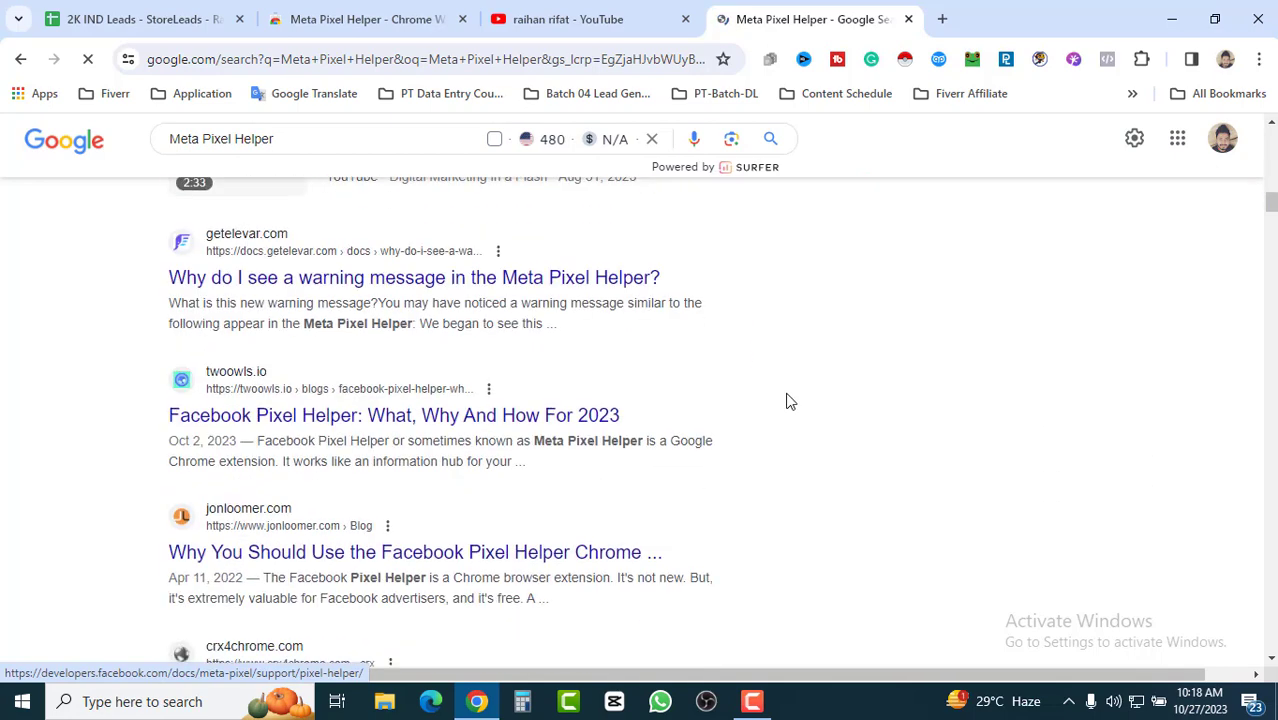
pyautogui.scroll(-6, 795, 441)
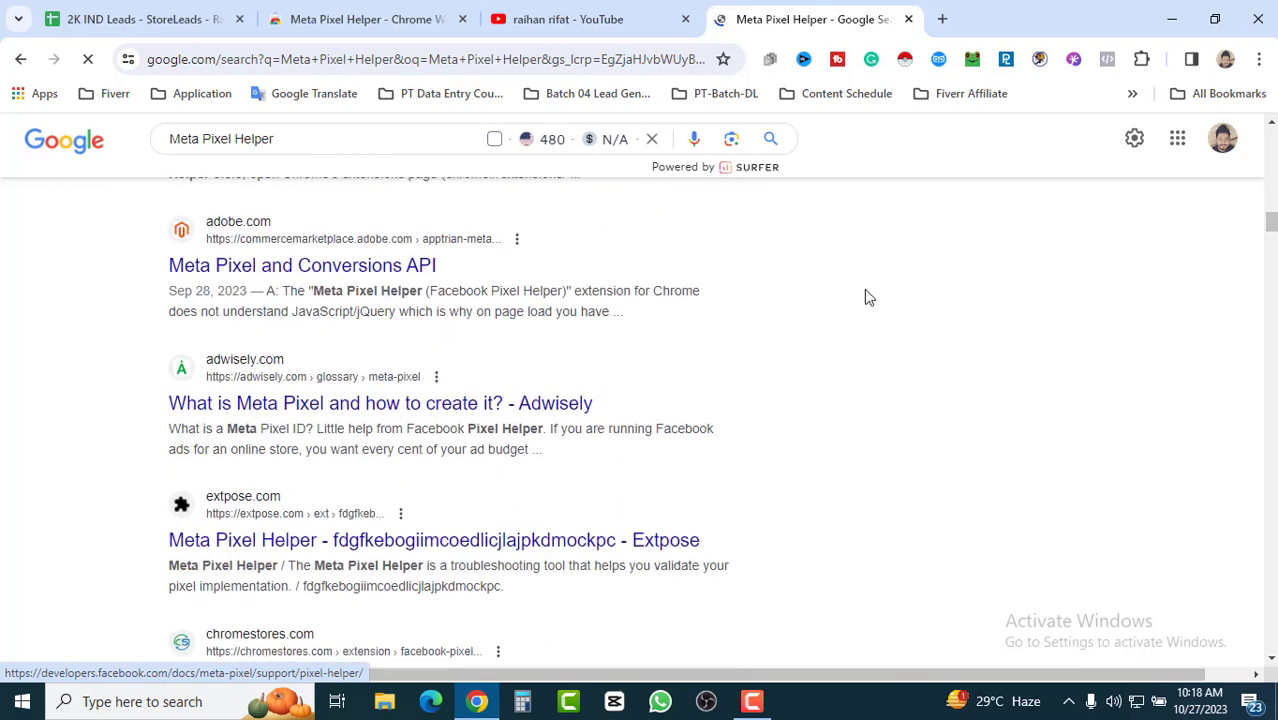
pyautogui.click(908, 19)
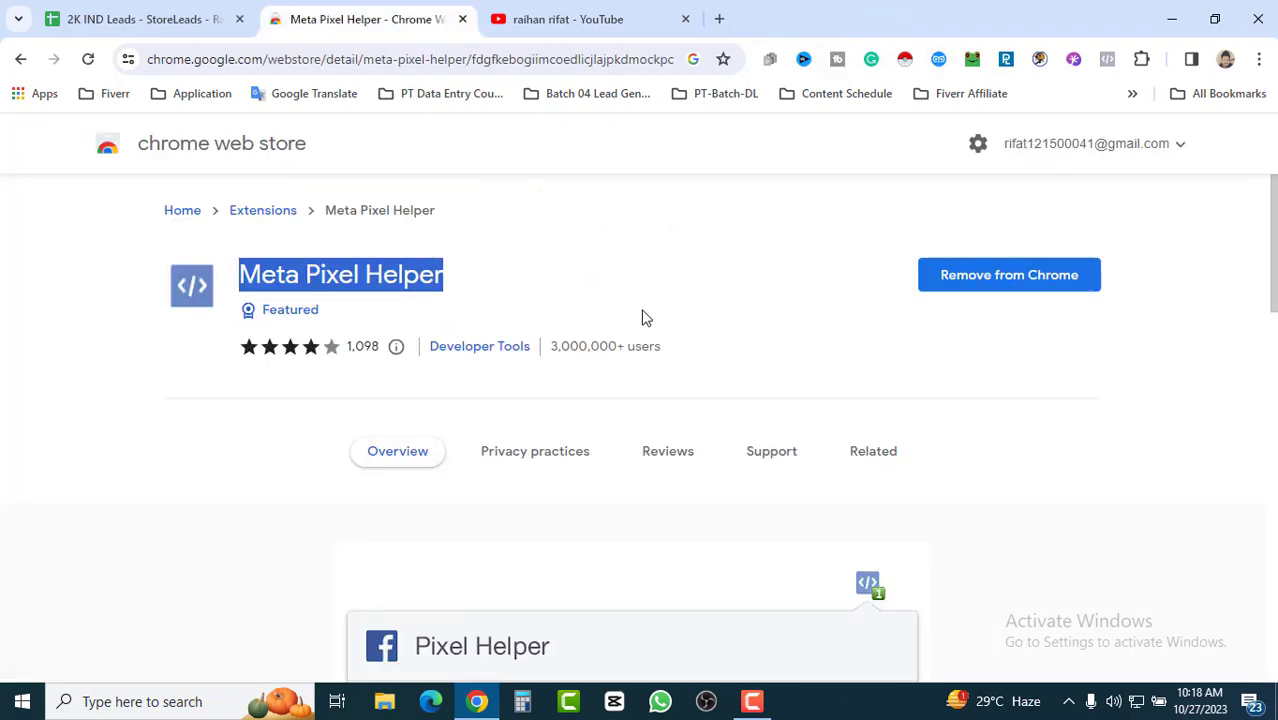
pyautogui.click(529, 258)
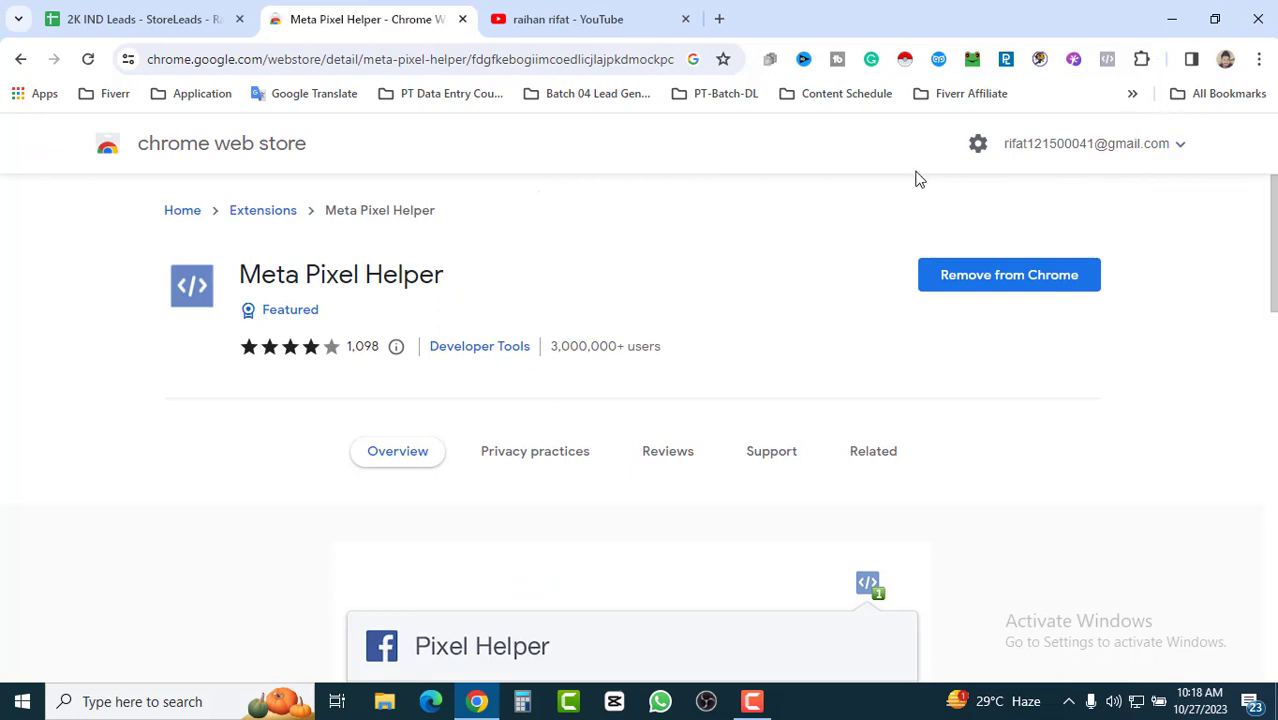
# Step: Unpin the Meta Pixel Helper extension in the browser's extension list and pin it again
pyautogui.click(1142, 59)
pyautogui.scroll(-5, 970, 300)
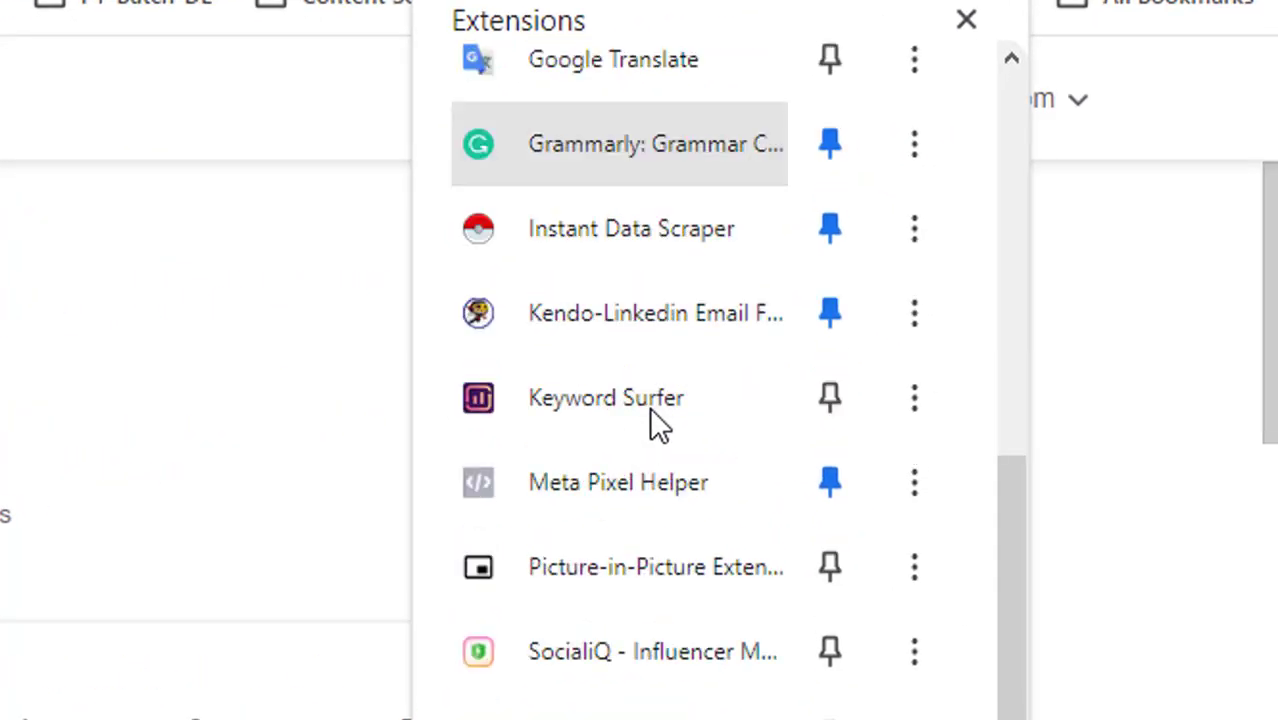
pyautogui.scroll(-2, 649, 407)
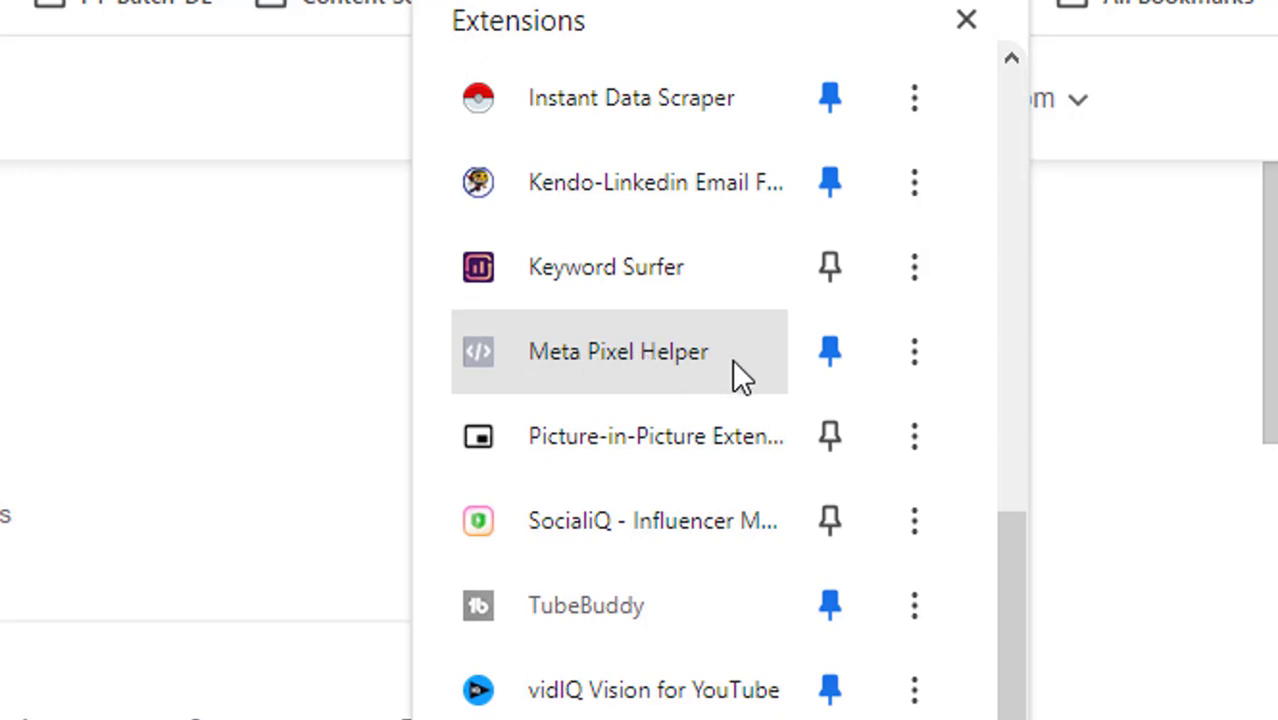
pyautogui.click(833, 364)
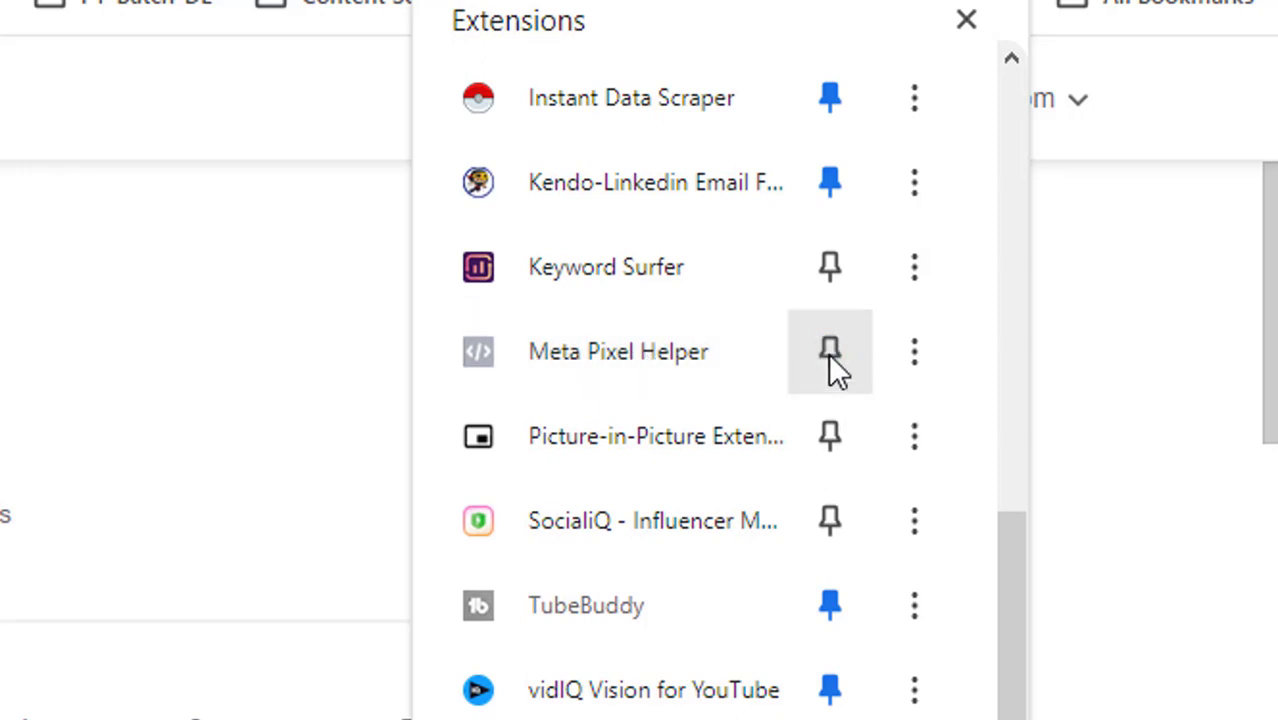
pyautogui.click(832, 362)
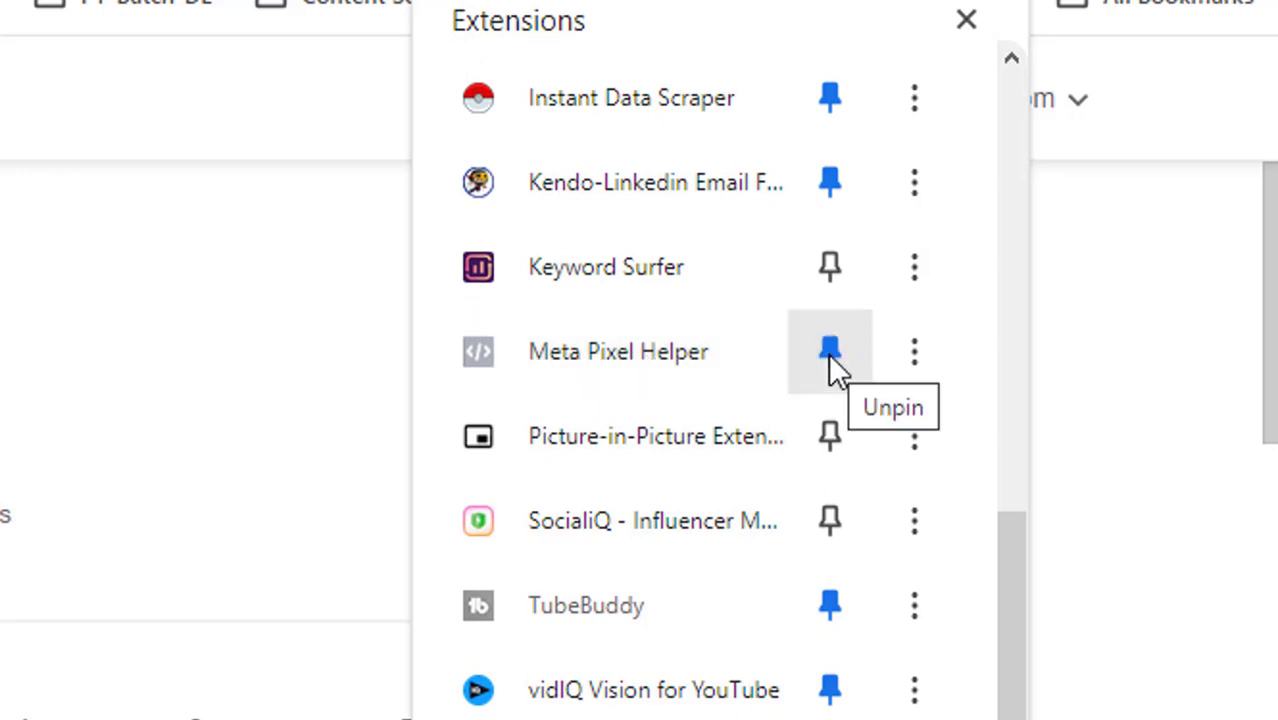
pyautogui.click(831, 362)
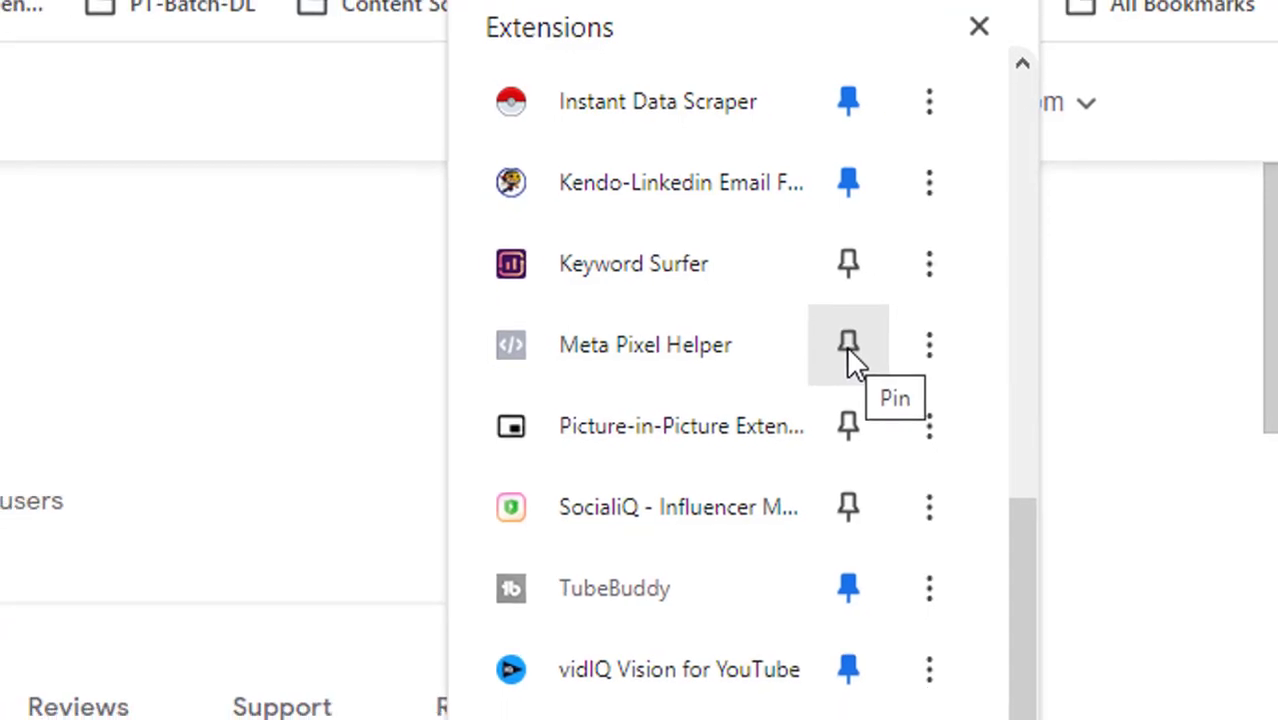
pyautogui.click(830, 352)
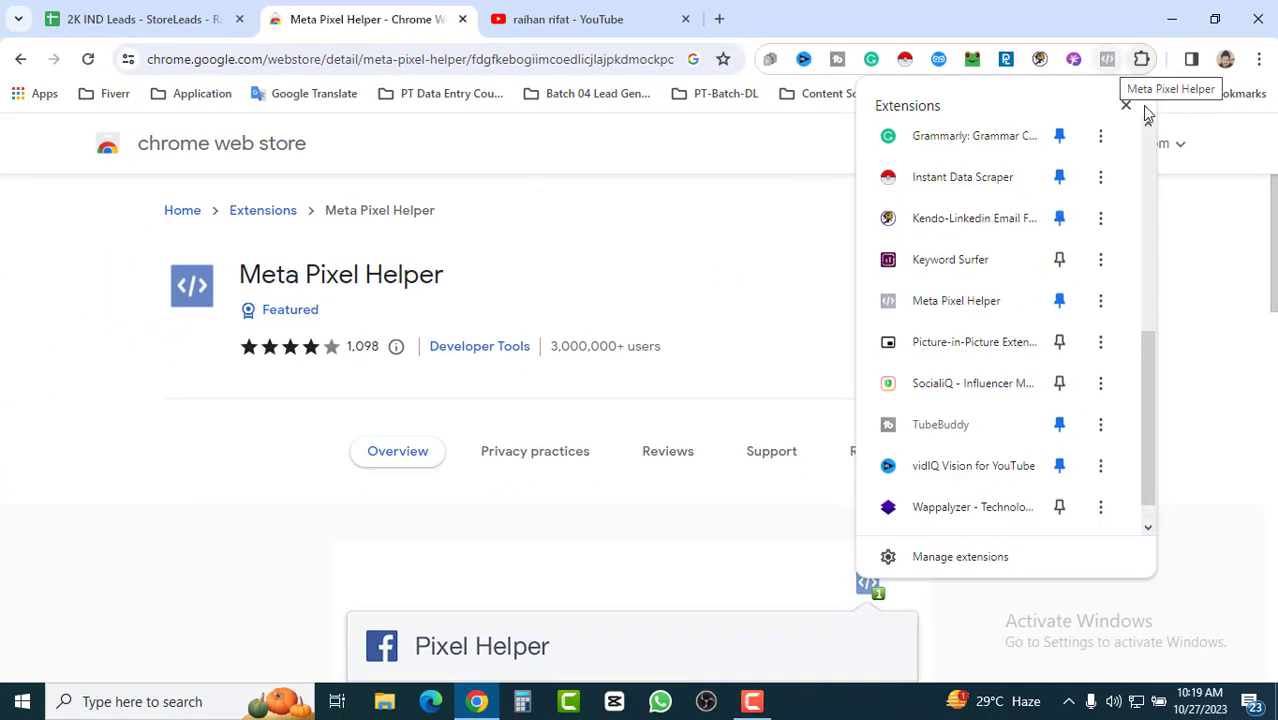
pyautogui.click(1108, 62)
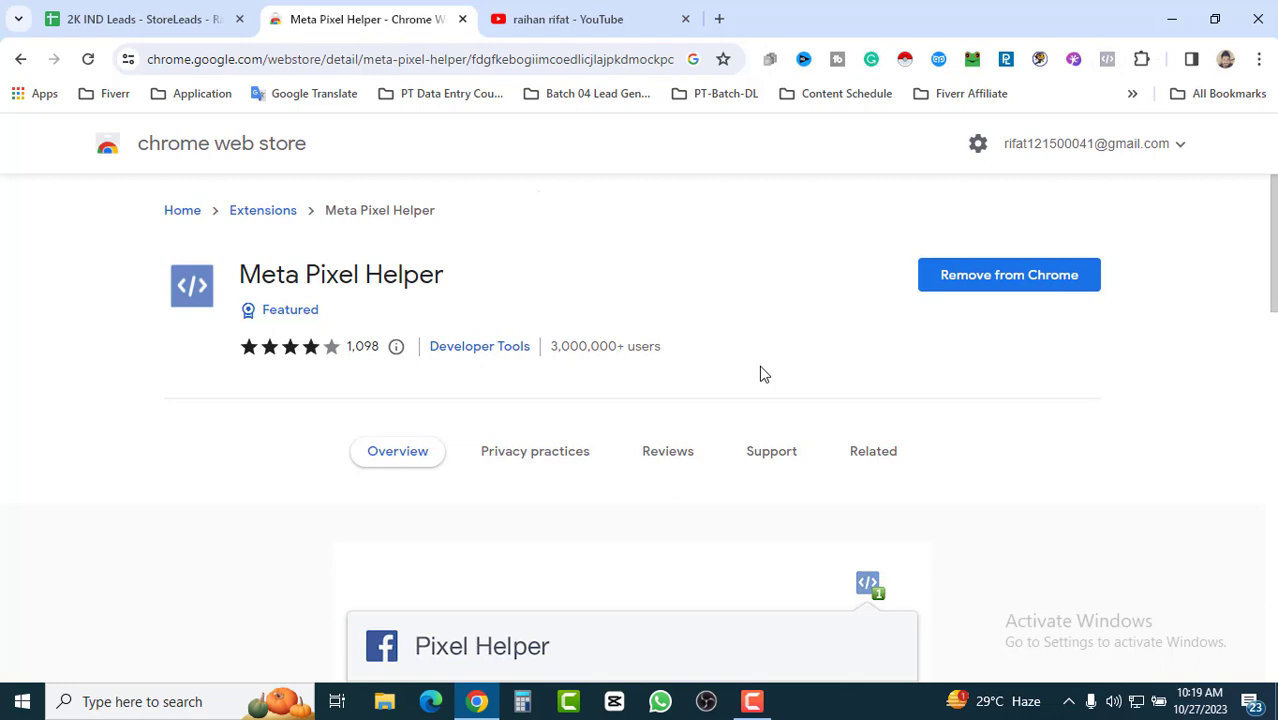
# Step: Examine the two preview images and the overview on the Meta Pixel Helper store page
pyautogui.scroll(-3, 700, 523)
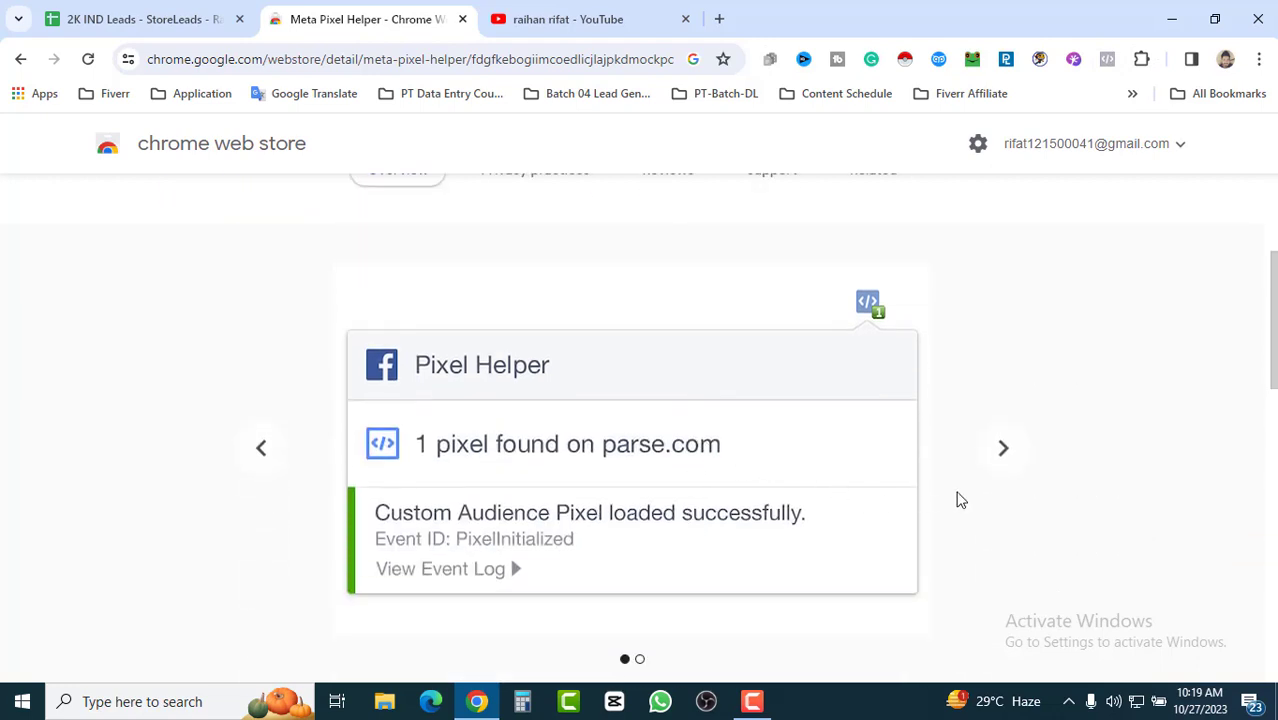
pyautogui.scroll(-2, 950, 498)
pyautogui.click(1008, 265)
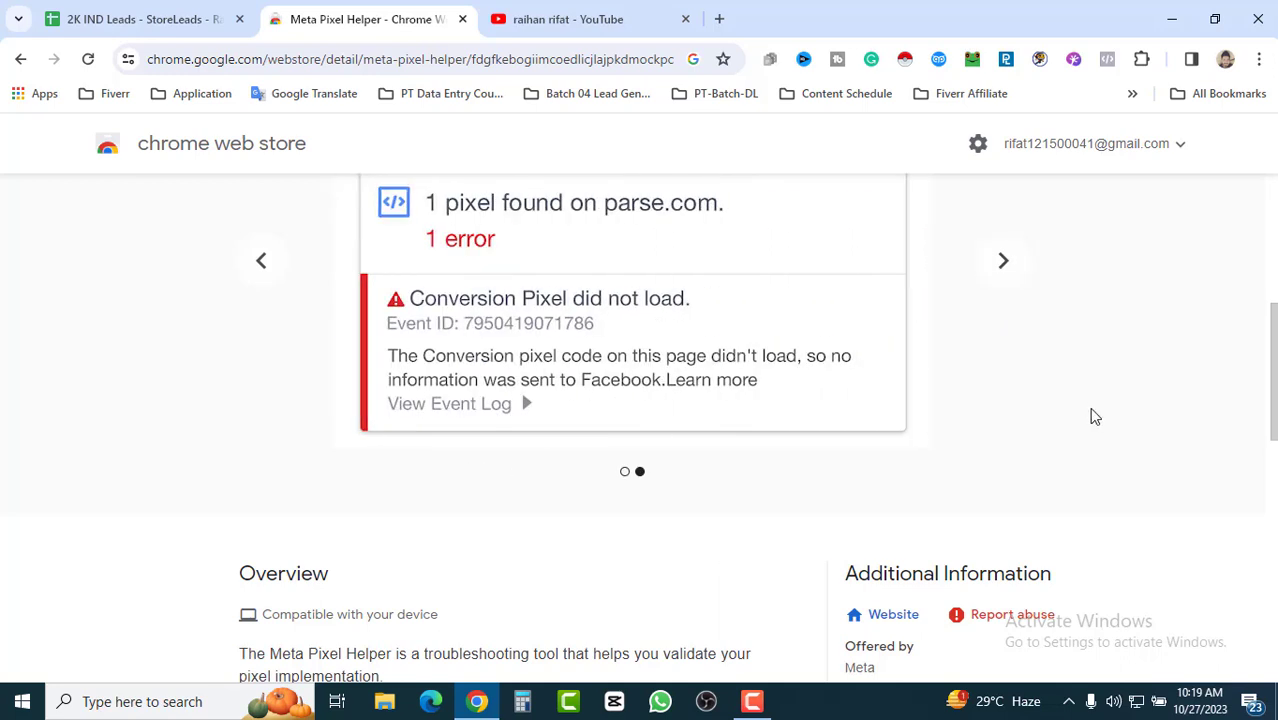
pyautogui.scroll(1, 1075, 411)
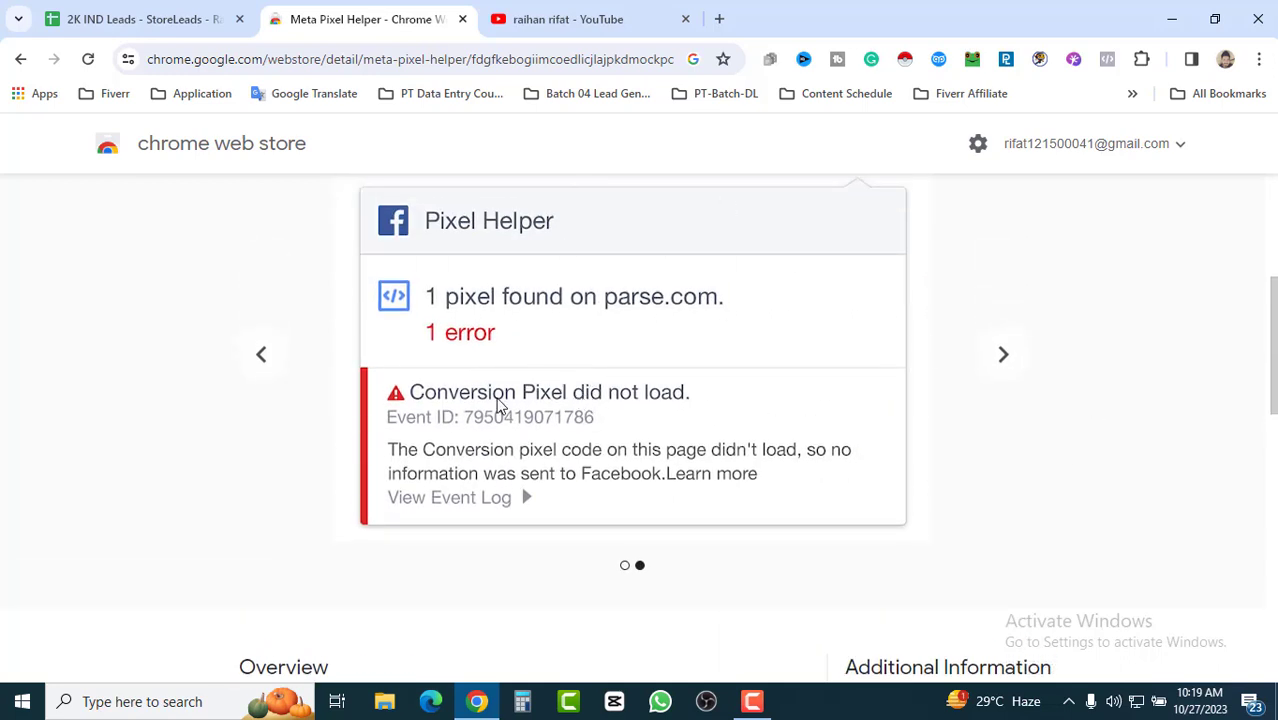
pyautogui.click(263, 356)
pyautogui.scroll(-2, 497, 455)
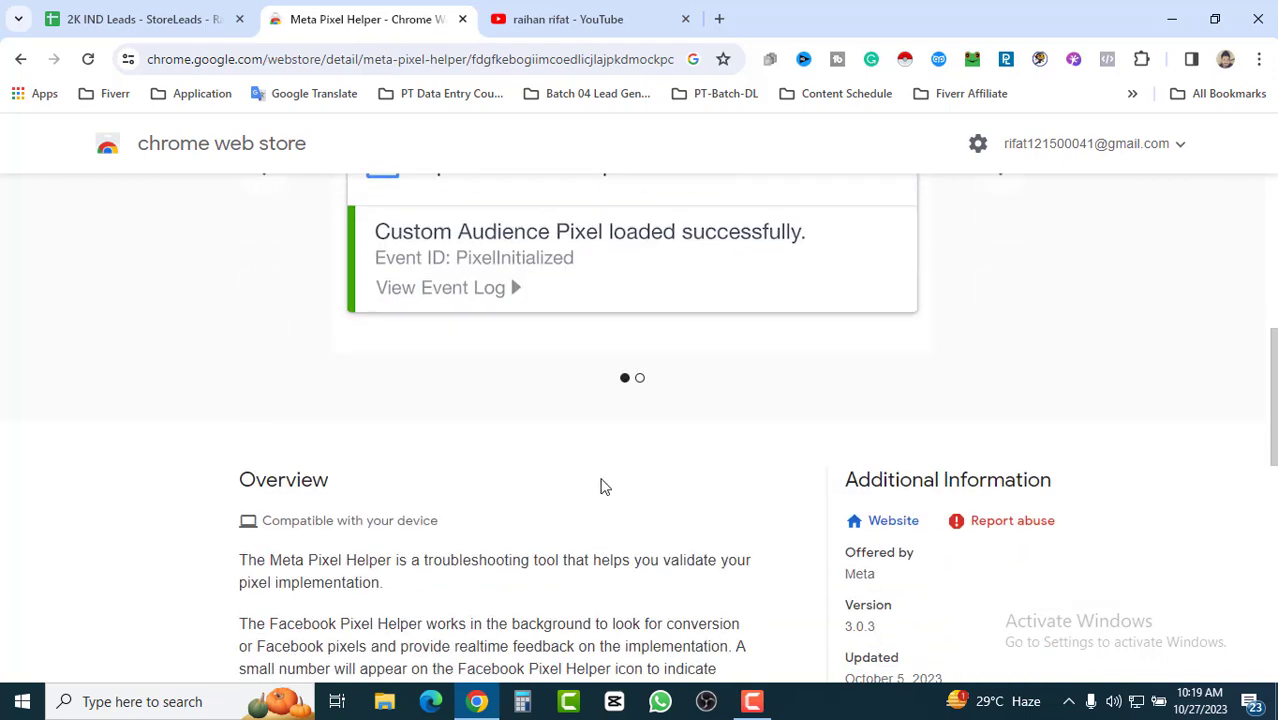
# Step: Read the Meta Pixel Helper overview text and additional information on the store page
pyautogui.scroll(-4, 604, 486)
pyautogui.scroll(2, 605, 497)
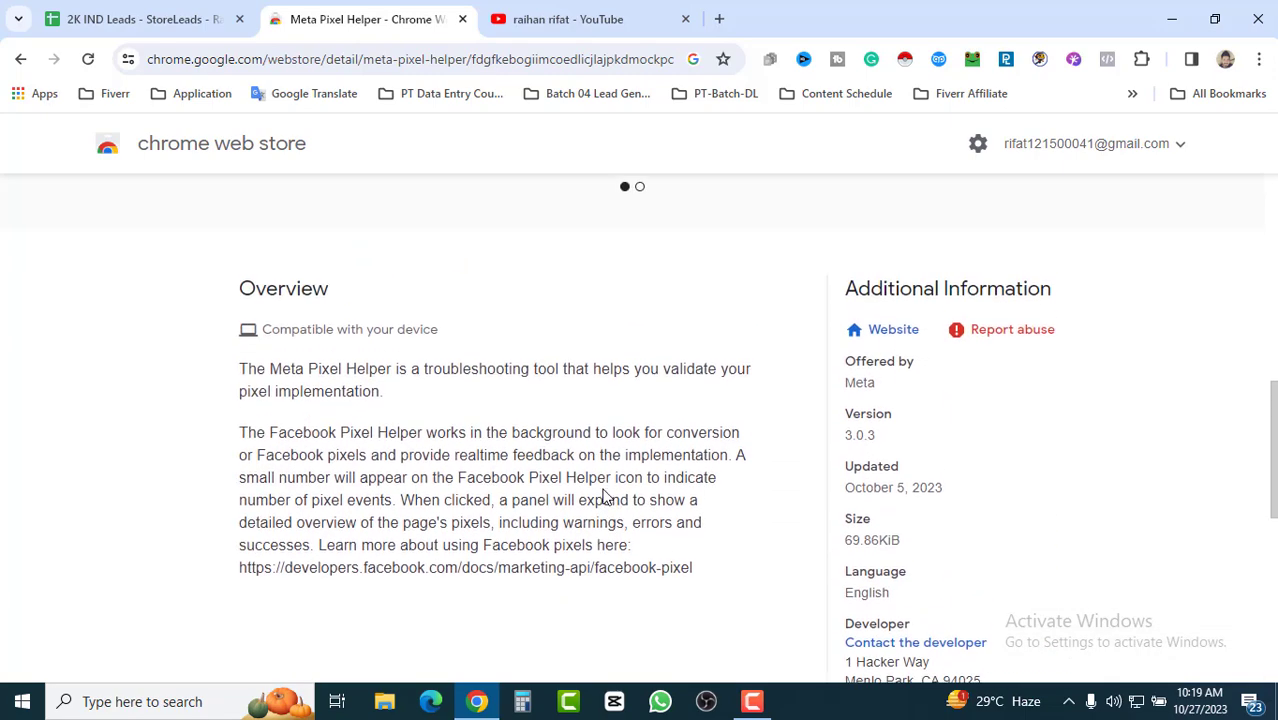
pyautogui.scroll(5, 604, 497)
# Step: Switch to the 2K IND Leads sheet and look over the position, email and website columns of the leads
pyautogui.click(118, 25)
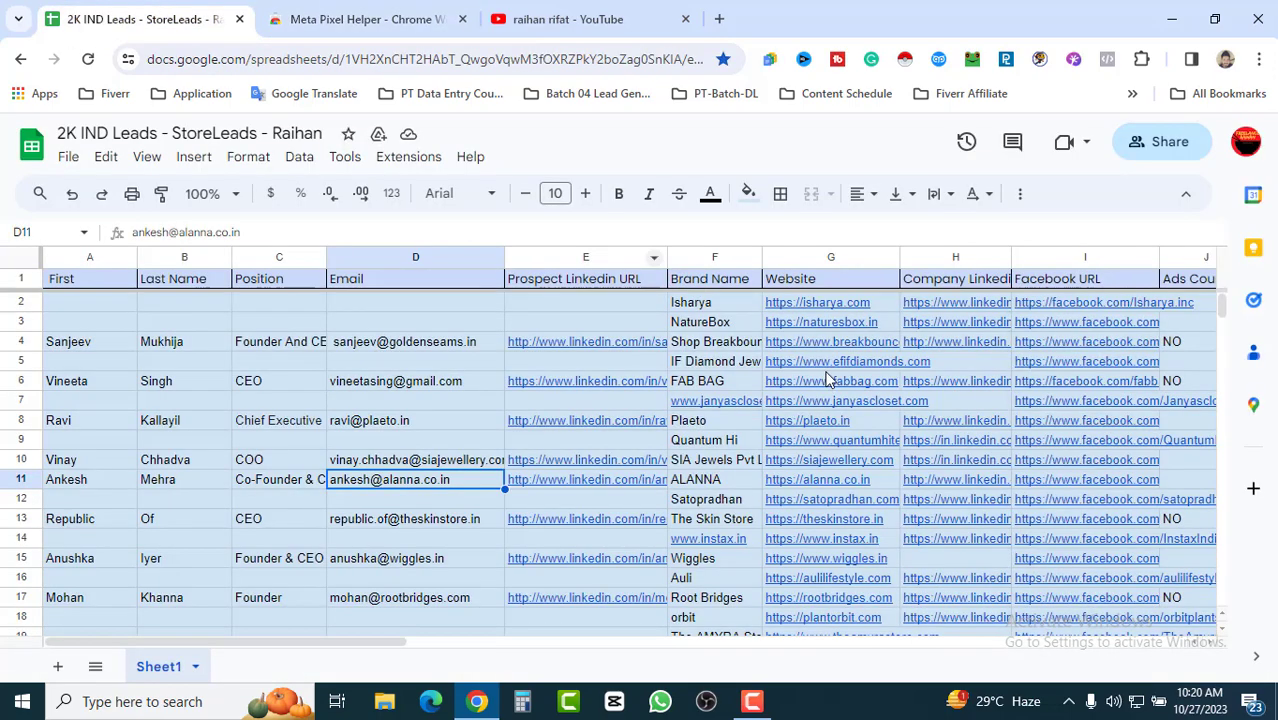
pyautogui.click(282, 577)
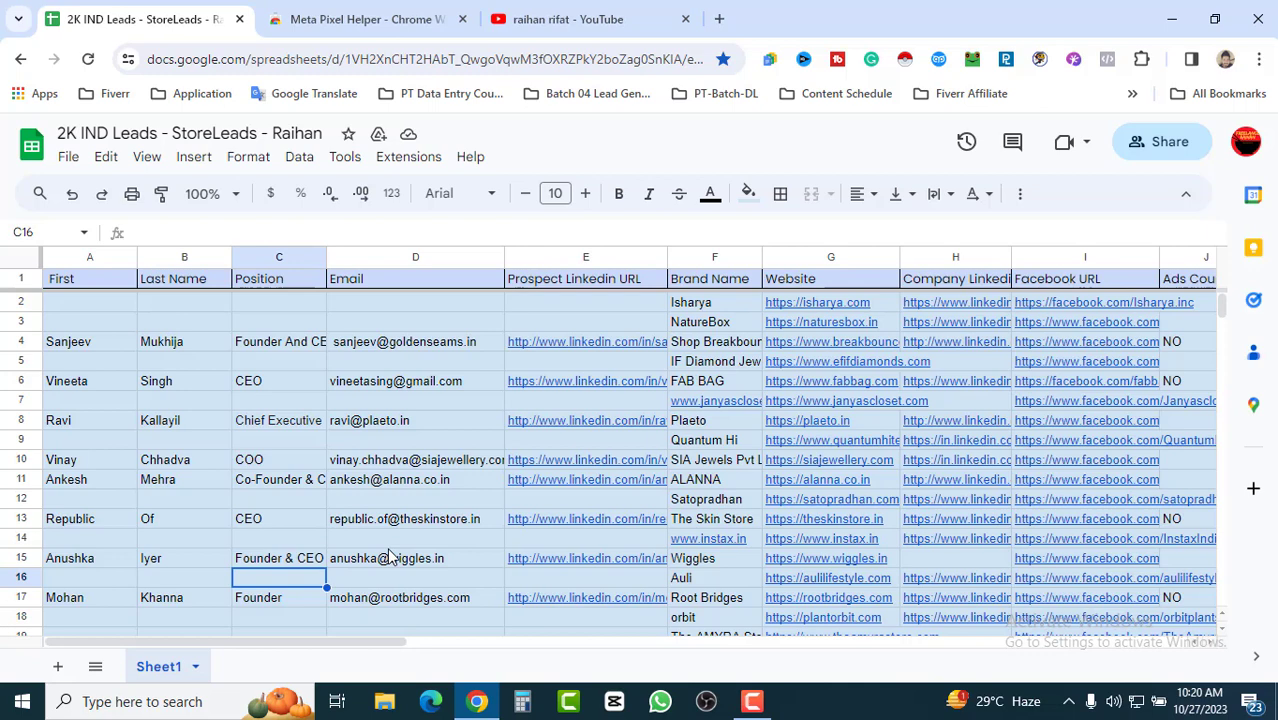
pyautogui.click(297, 526)
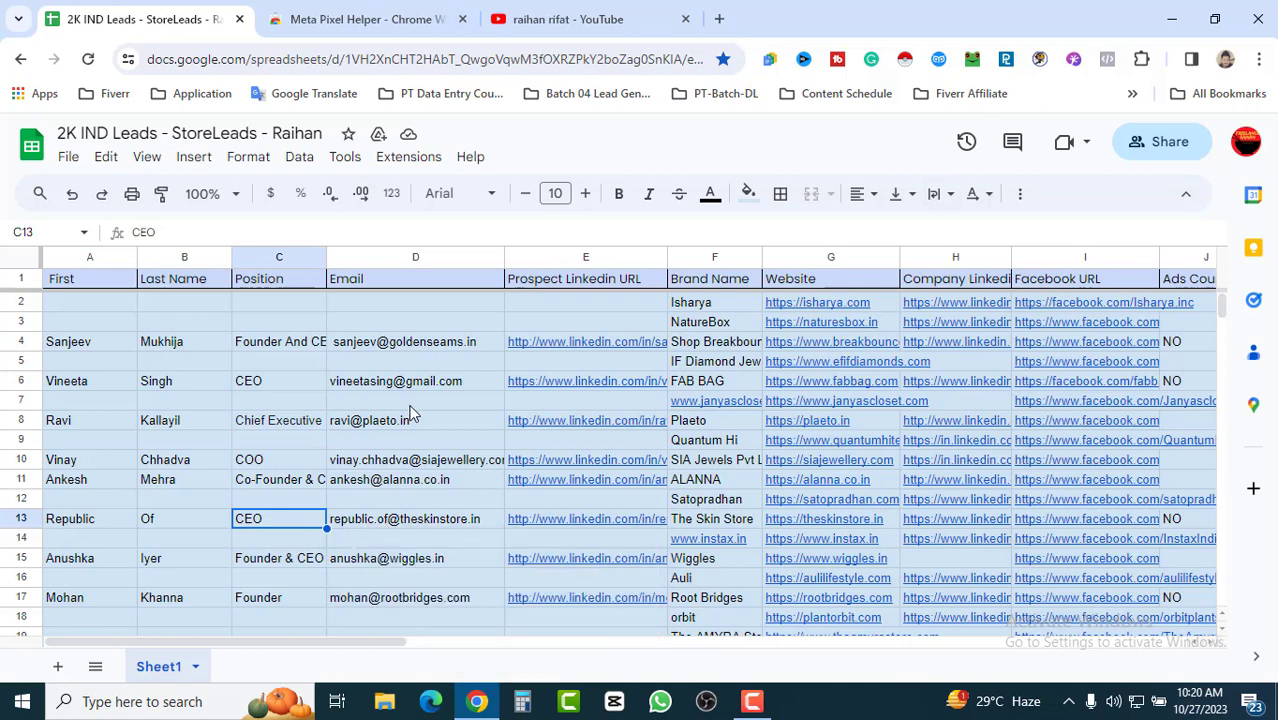
pyautogui.moveTo(417, 469)
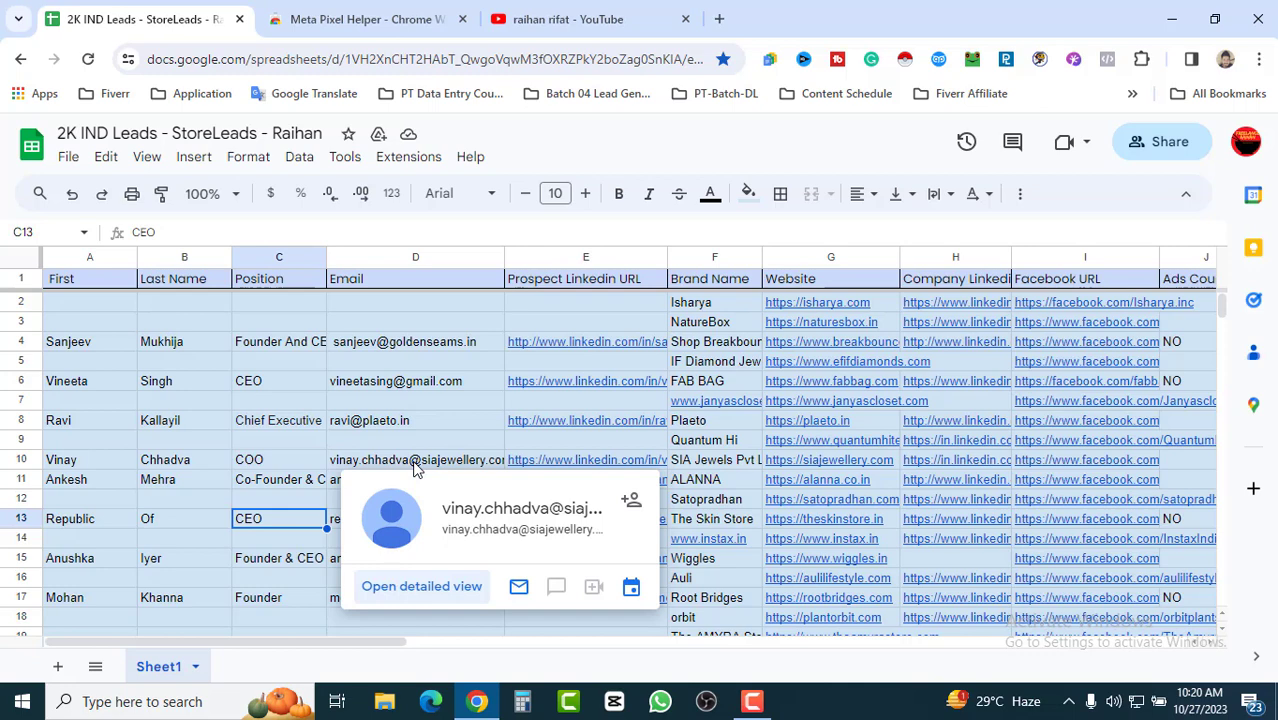
pyautogui.click(430, 421)
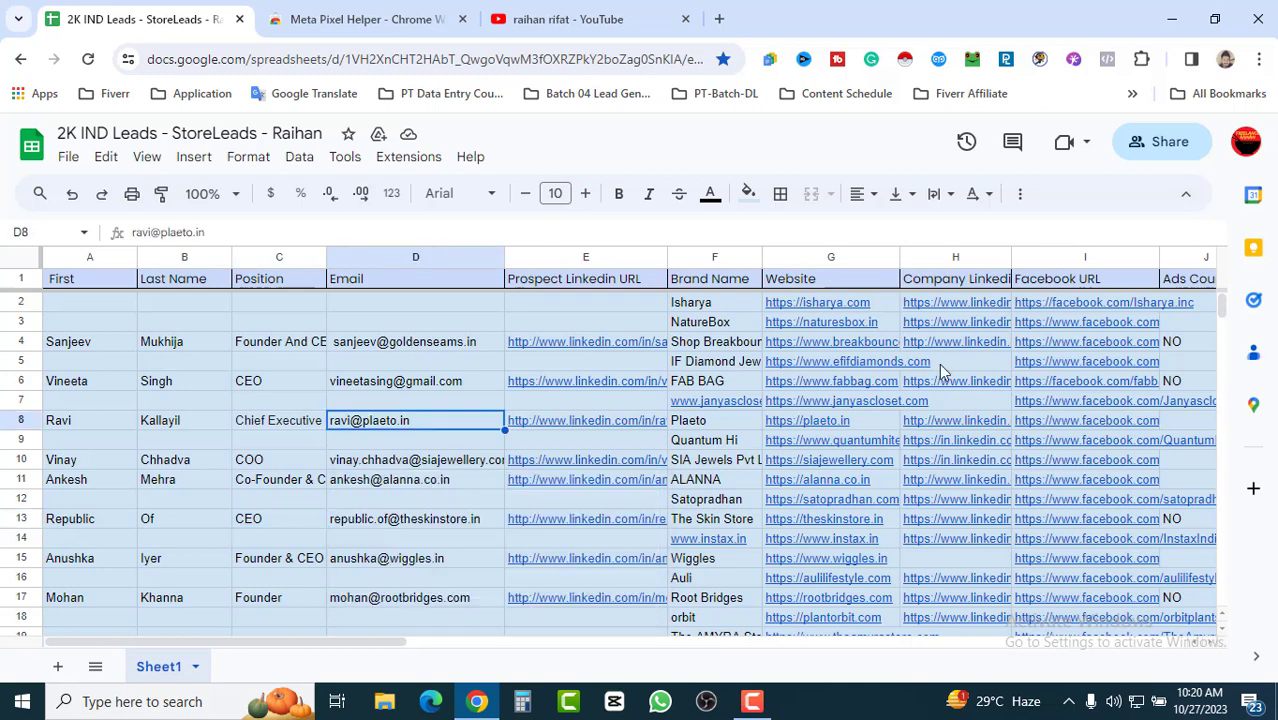
pyautogui.moveTo(838, 325)
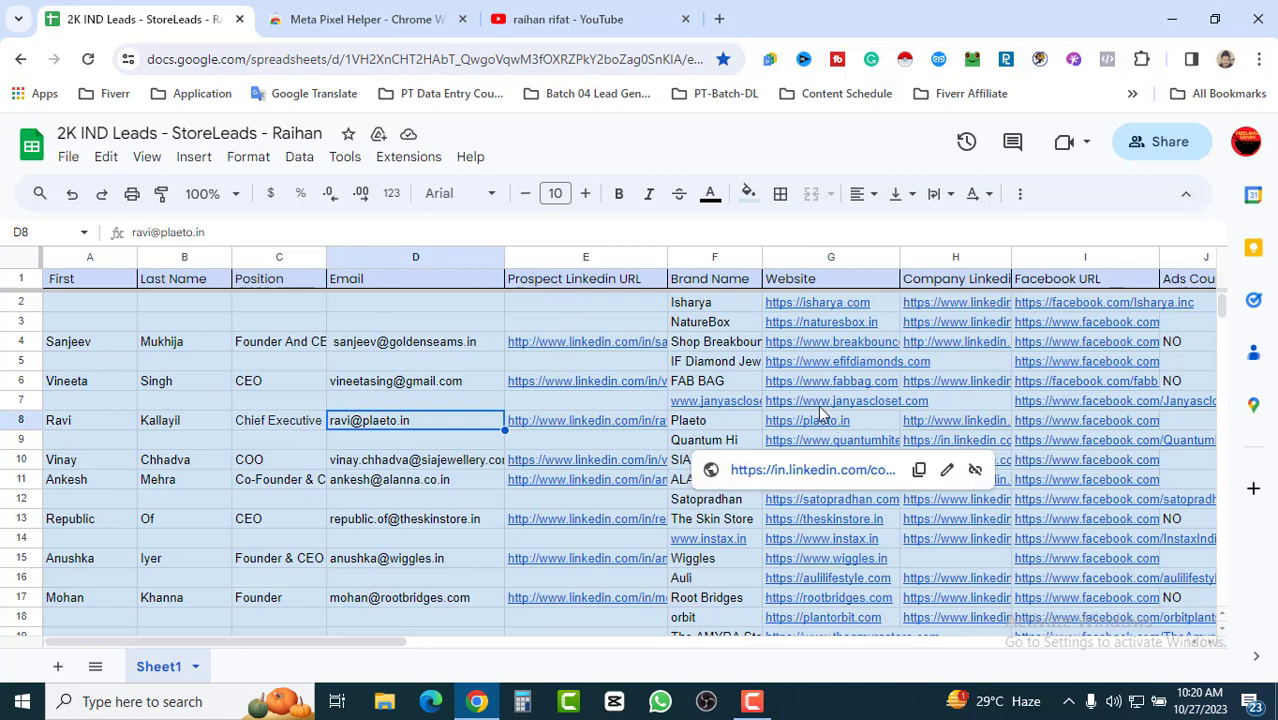
# Step: Revisit the Meta Pixel Helper store page, and close it to get back to the leads sheet
pyautogui.click(362, 19)
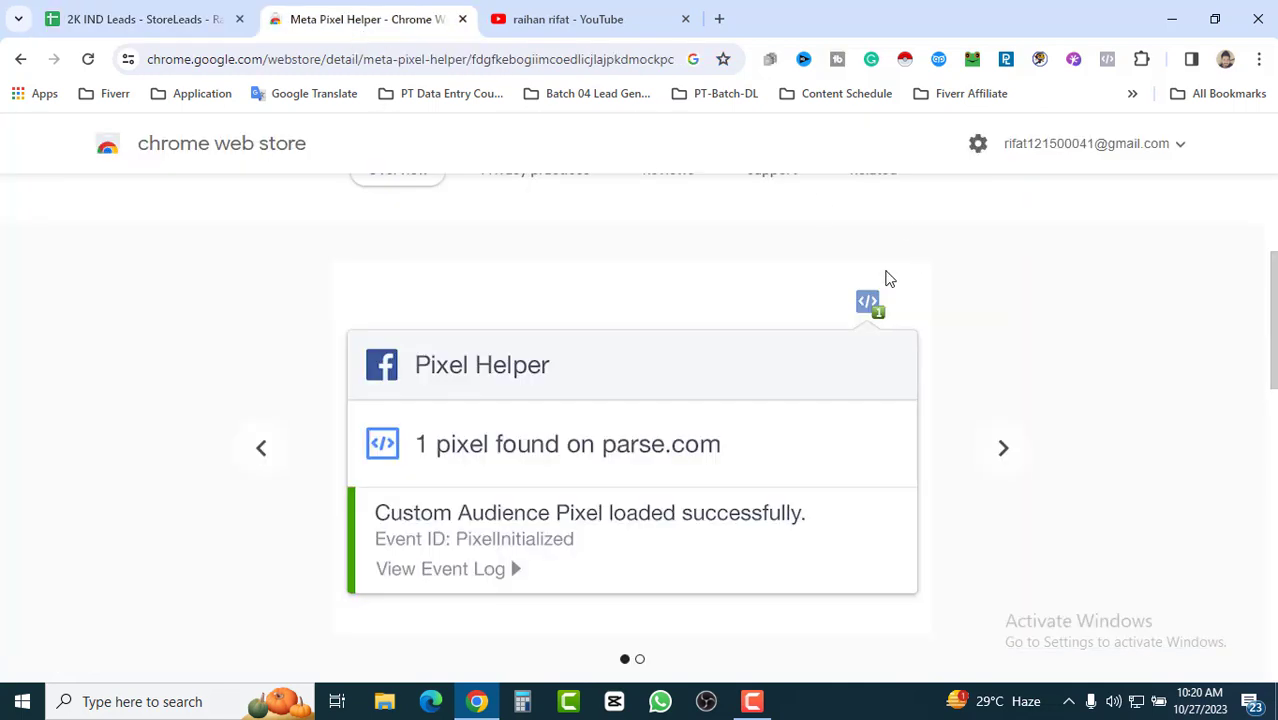
pyautogui.scroll(3, 1009, 393)
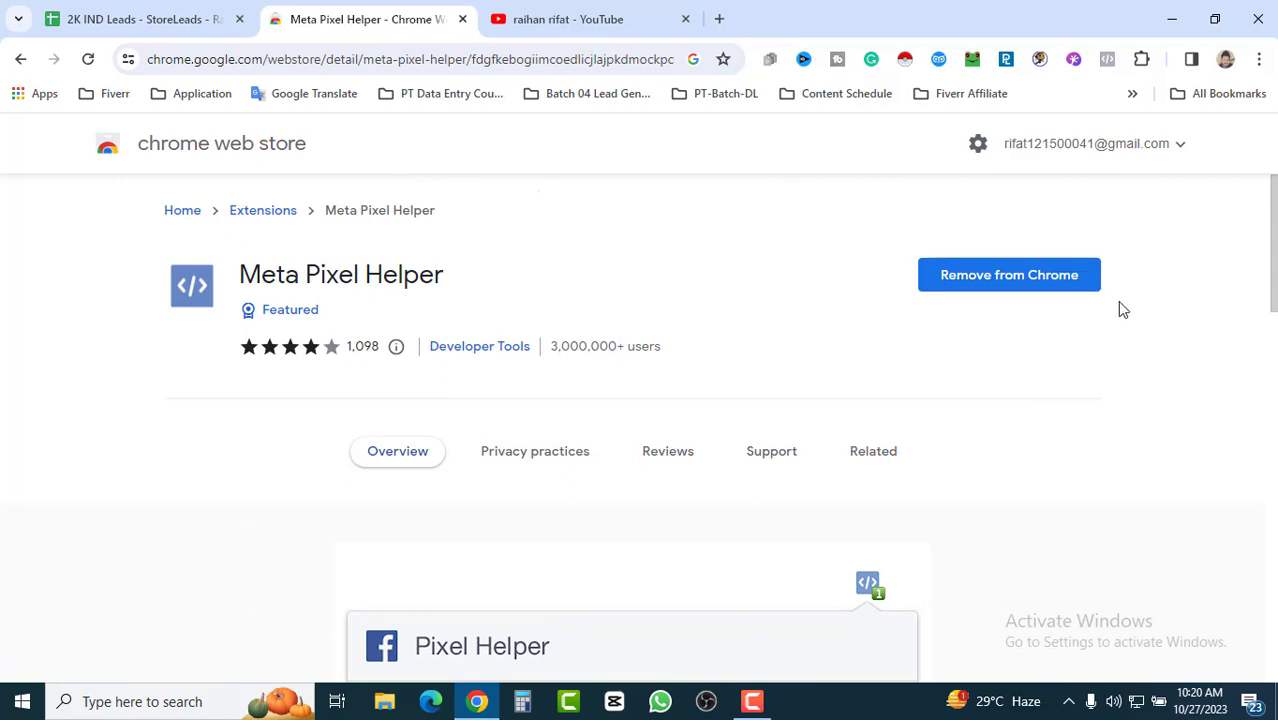
pyautogui.click(1108, 61)
pyautogui.hotkey('ctrl', 'w')
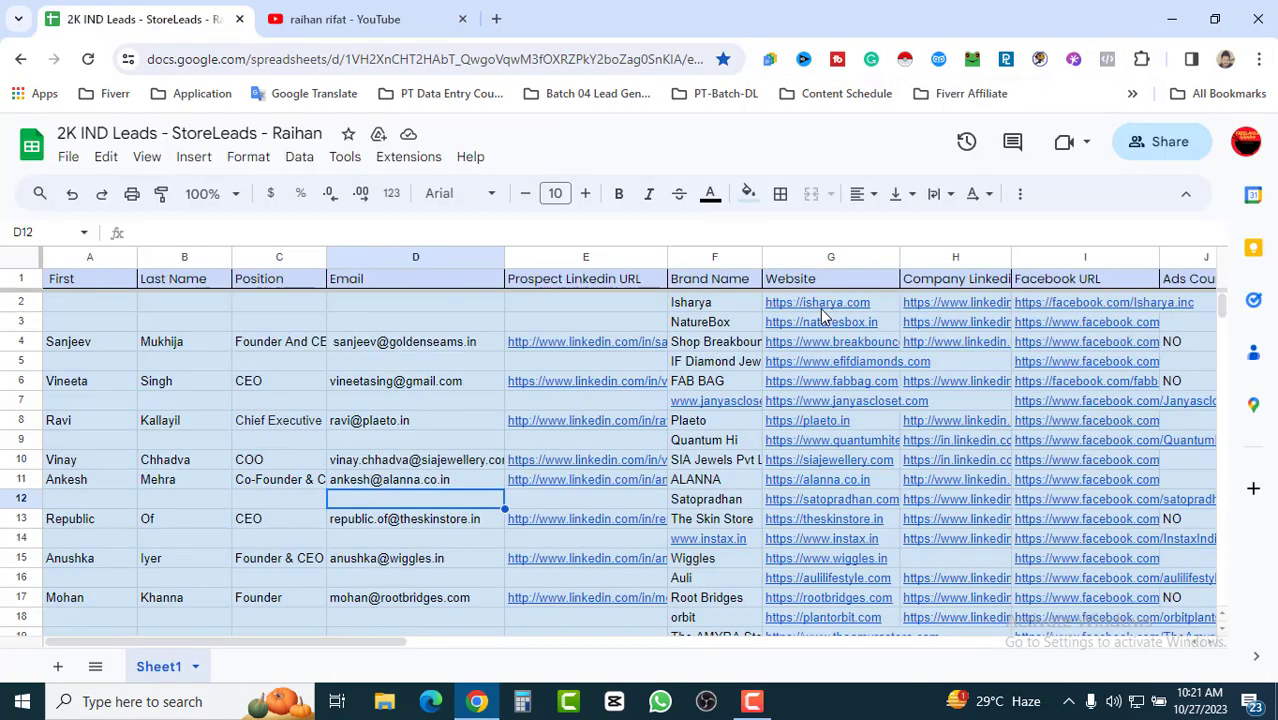
# Step: Open the Isharya, NatureBox, Breakbounce and SUGAR Cosmetics websites from the sheet's Website column in separate tabs
pyautogui.click(822, 315)
pyautogui.click(826, 314)
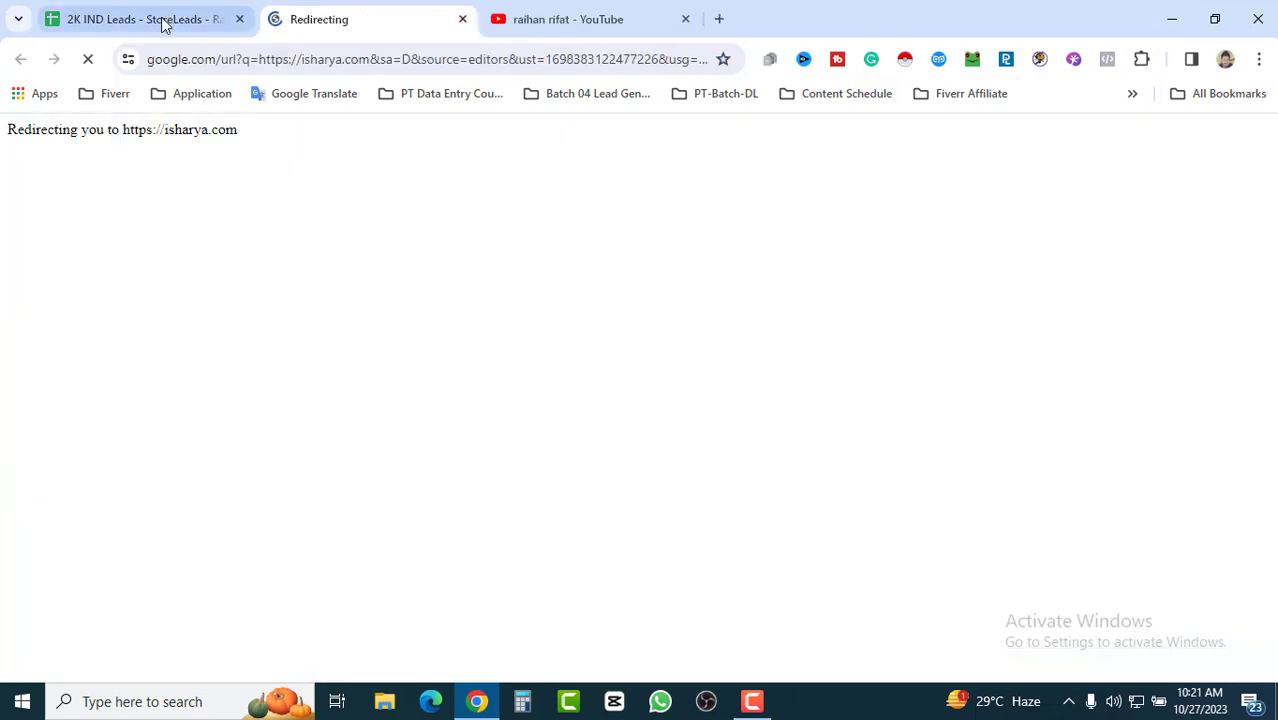
pyautogui.click(163, 24)
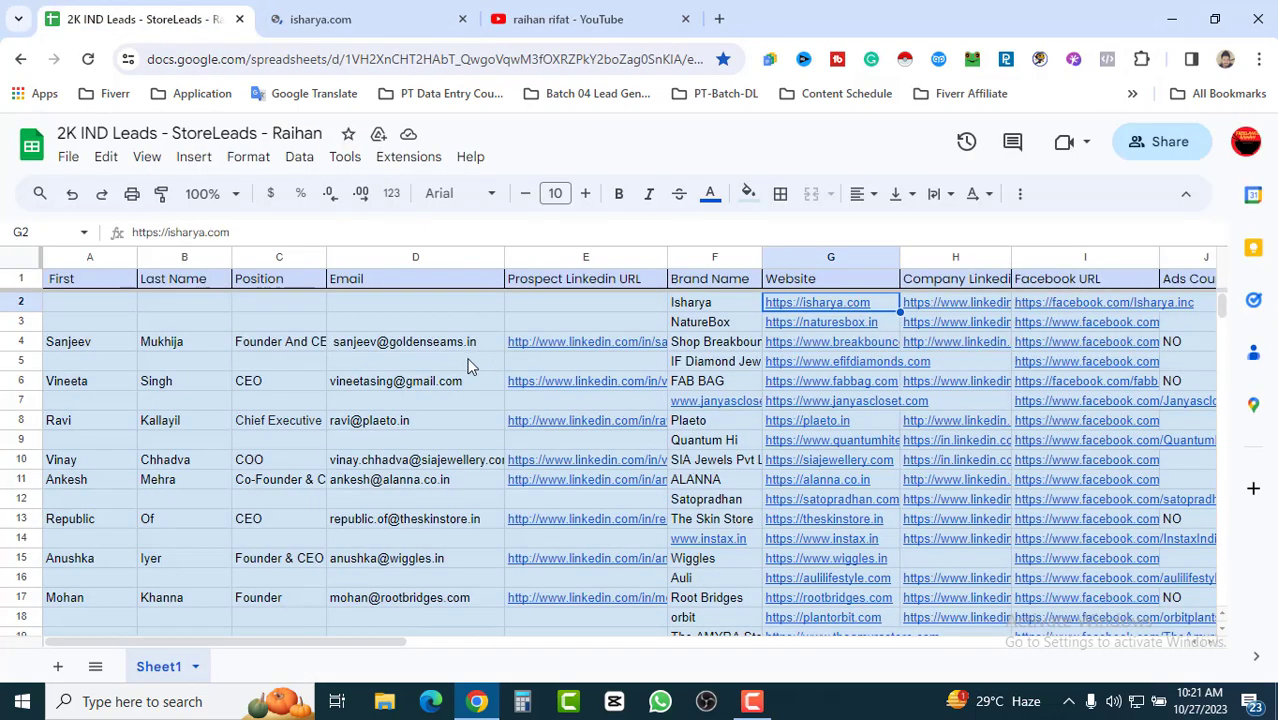
pyautogui.click(812, 324)
pyautogui.click(884, 367)
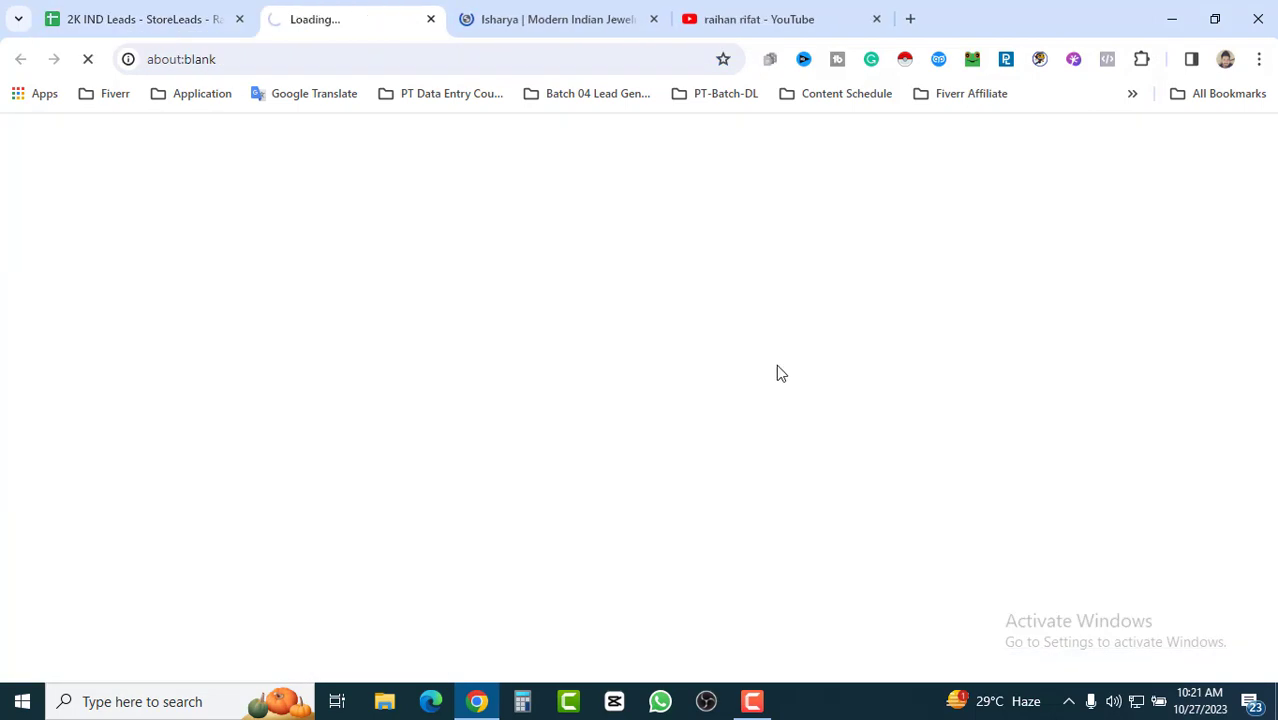
pyautogui.click(125, 20)
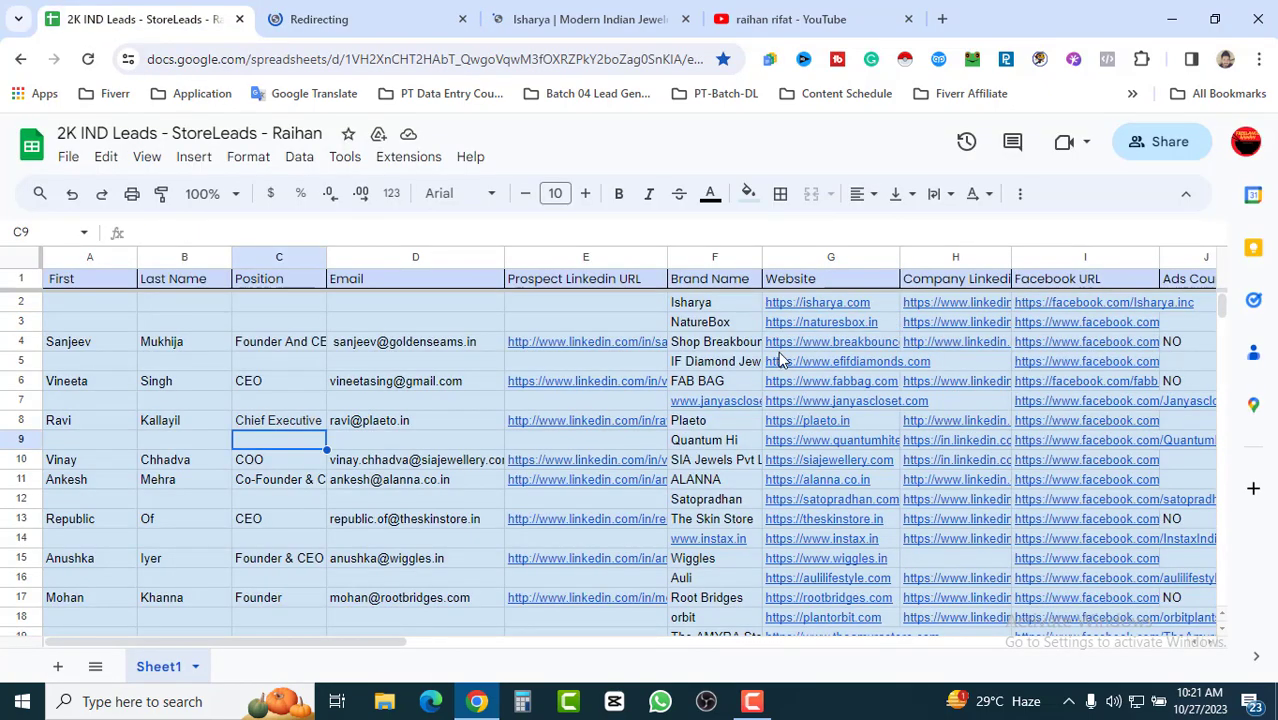
pyautogui.click(845, 342)
pyautogui.click(862, 369)
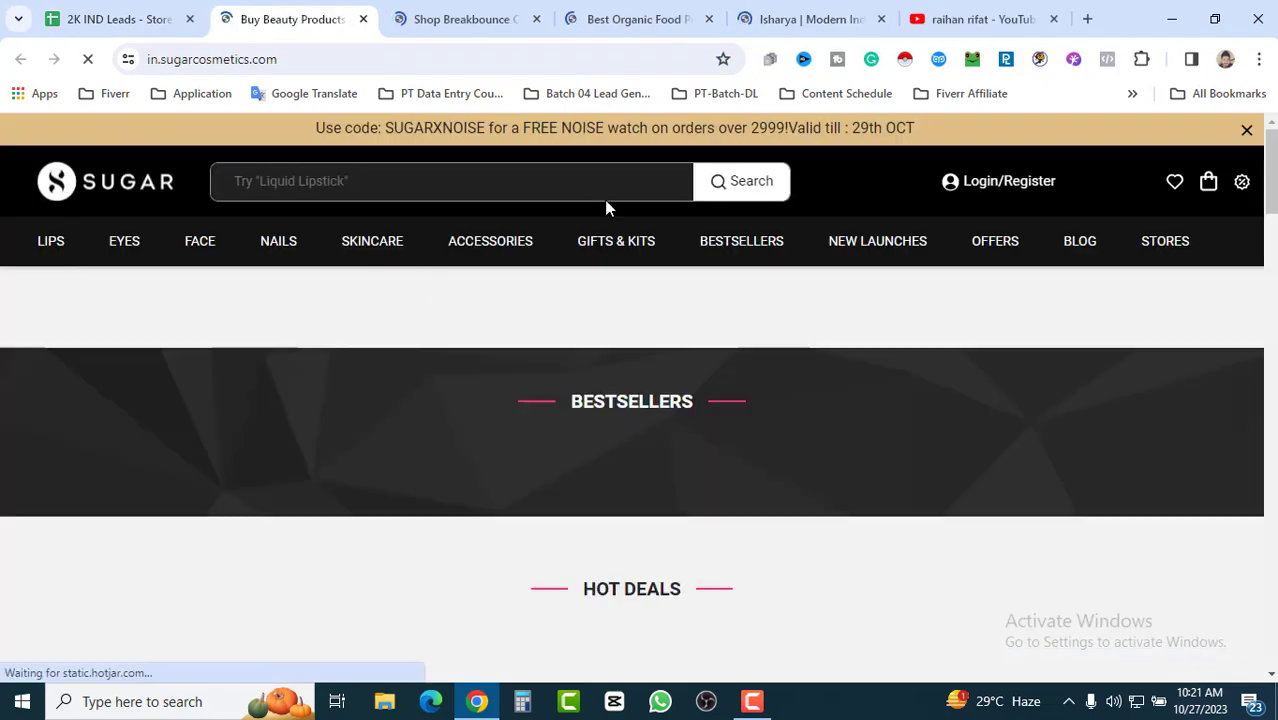
# Step: Go through the opened lead websites while they load, and browse the Breakbounce home page
pyautogui.click(805, 22)
pyautogui.click(659, 17)
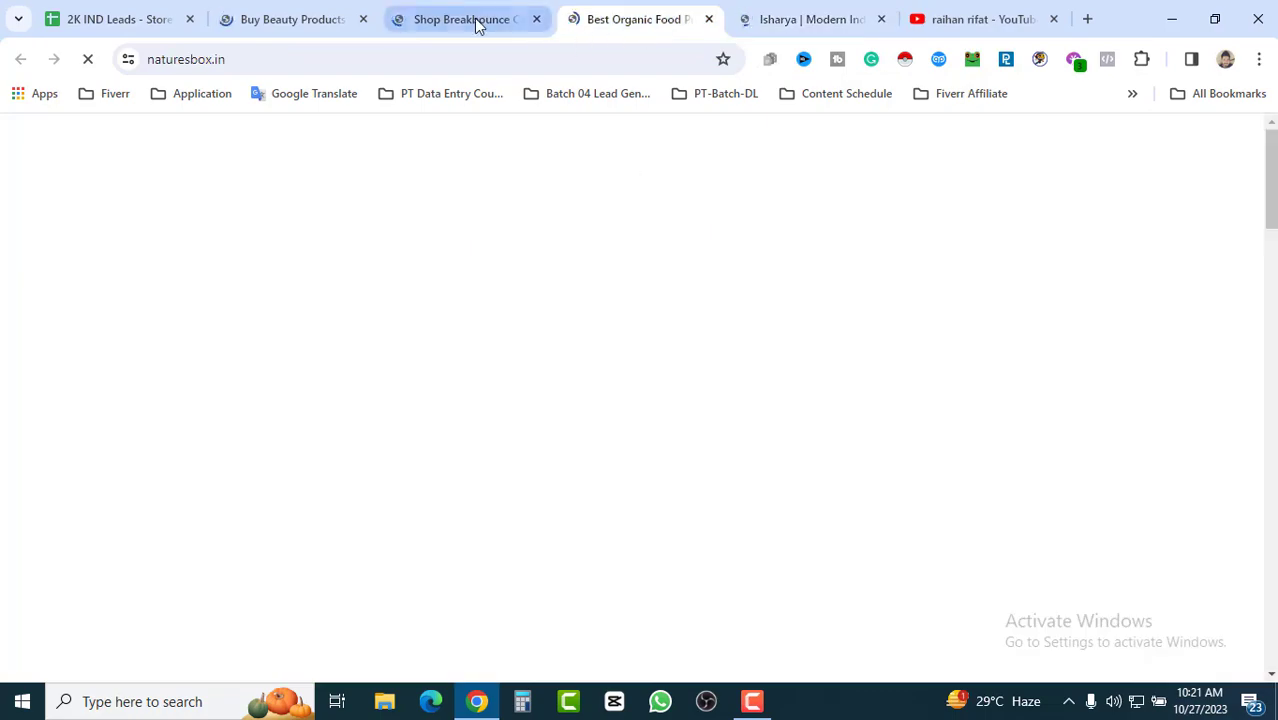
pyautogui.click(474, 21)
pyautogui.click(283, 21)
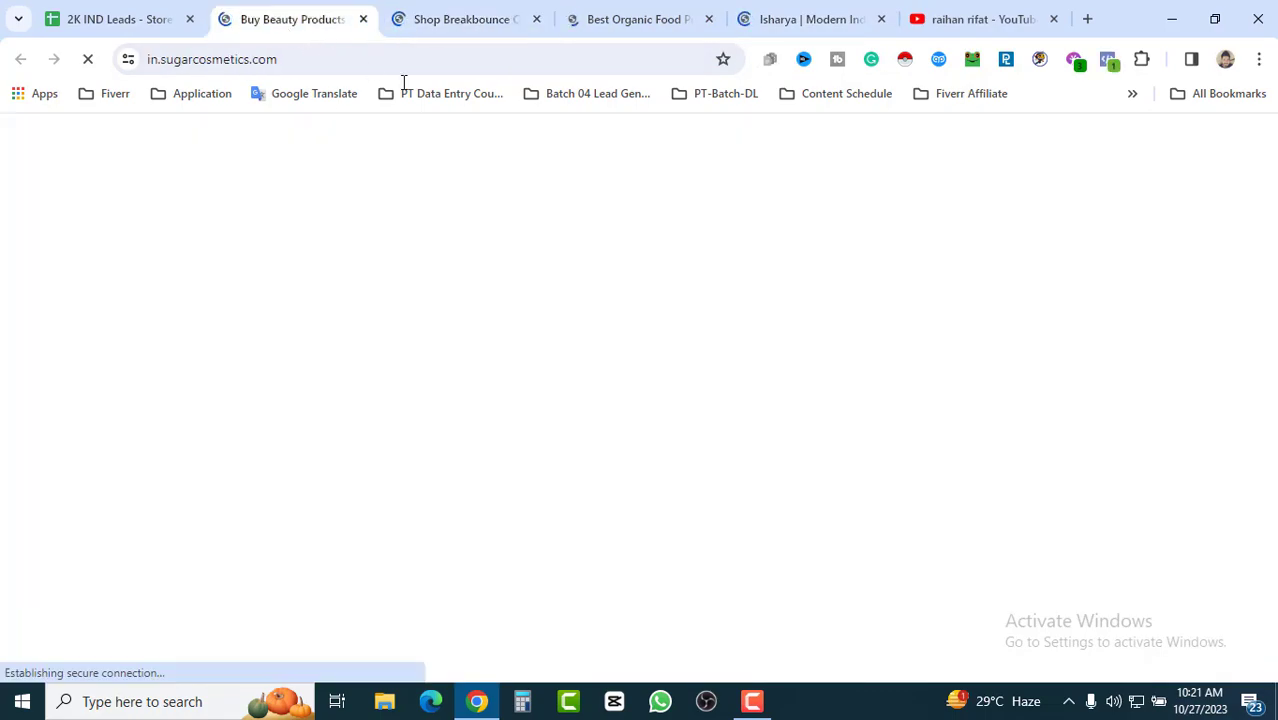
pyautogui.click(640, 20)
pyautogui.click(502, 23)
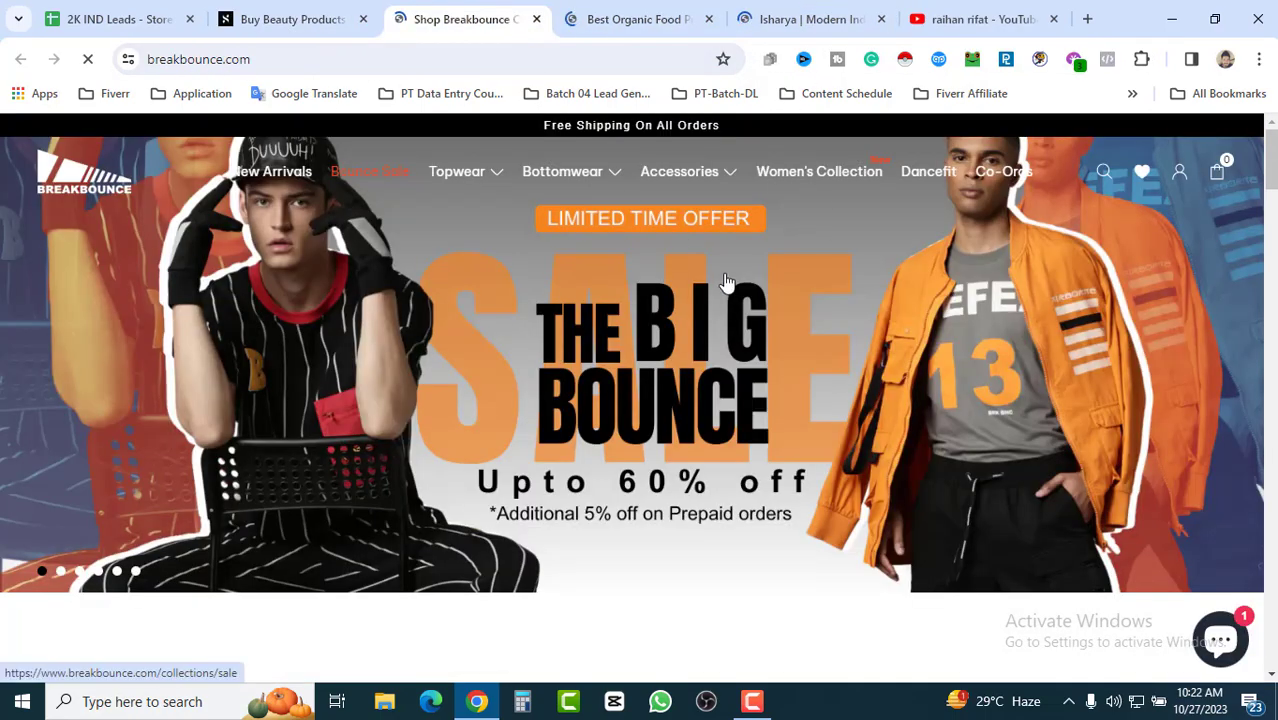
pyautogui.scroll(-8, 720, 385)
pyautogui.scroll(-3, 683, 476)
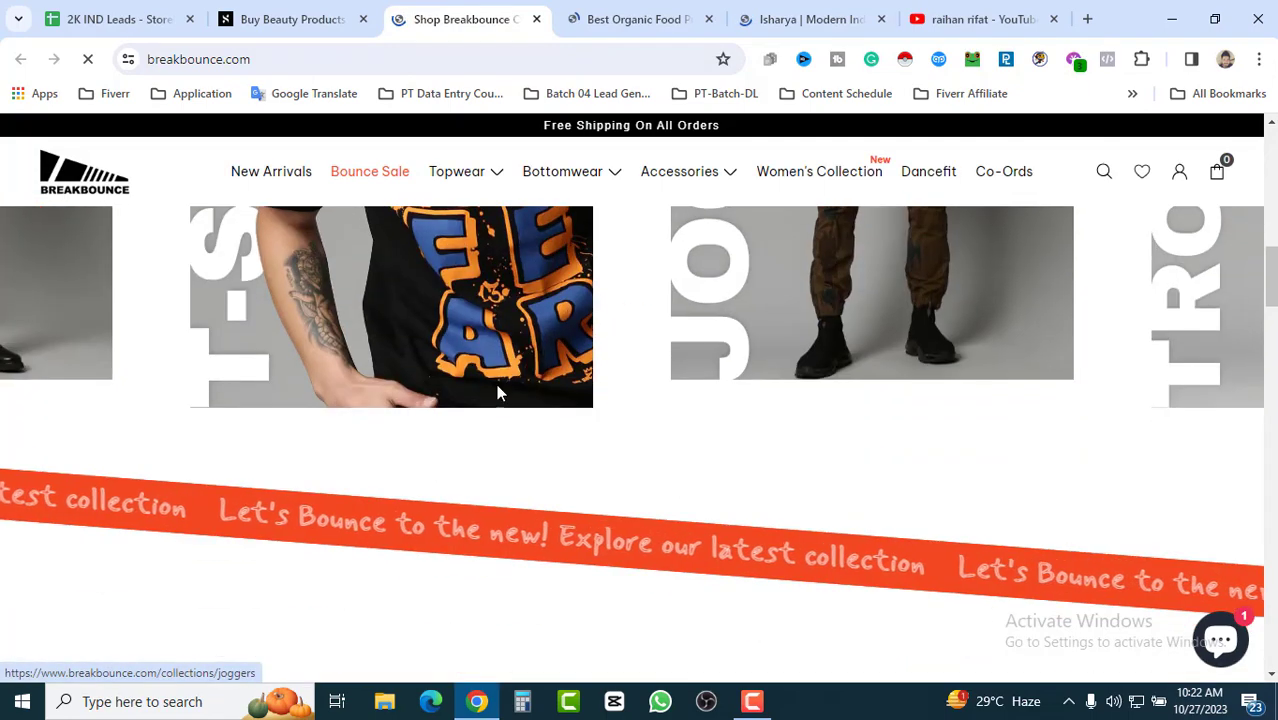
# Step: Browse the SUGAR Cosmetics home page from its banners through the product and deal sections
pyautogui.click(290, 20)
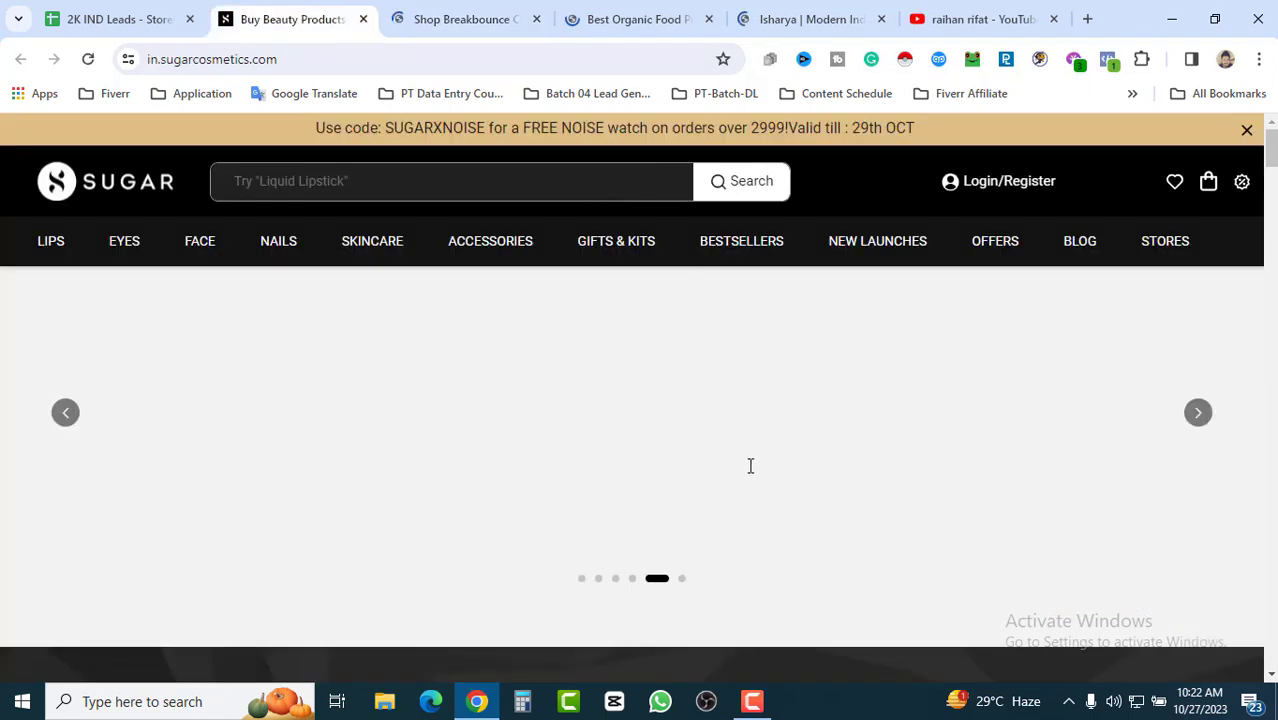
pyautogui.scroll(-15, 750, 466)
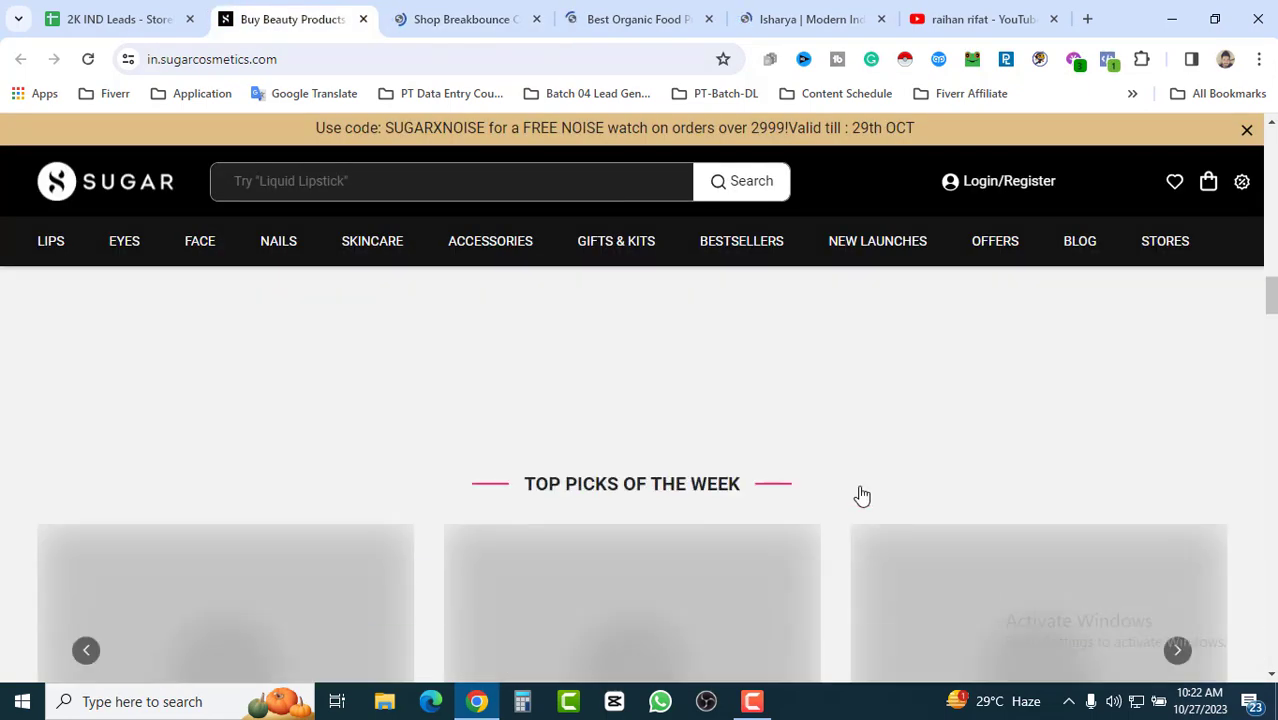
pyautogui.scroll(15, 862, 496)
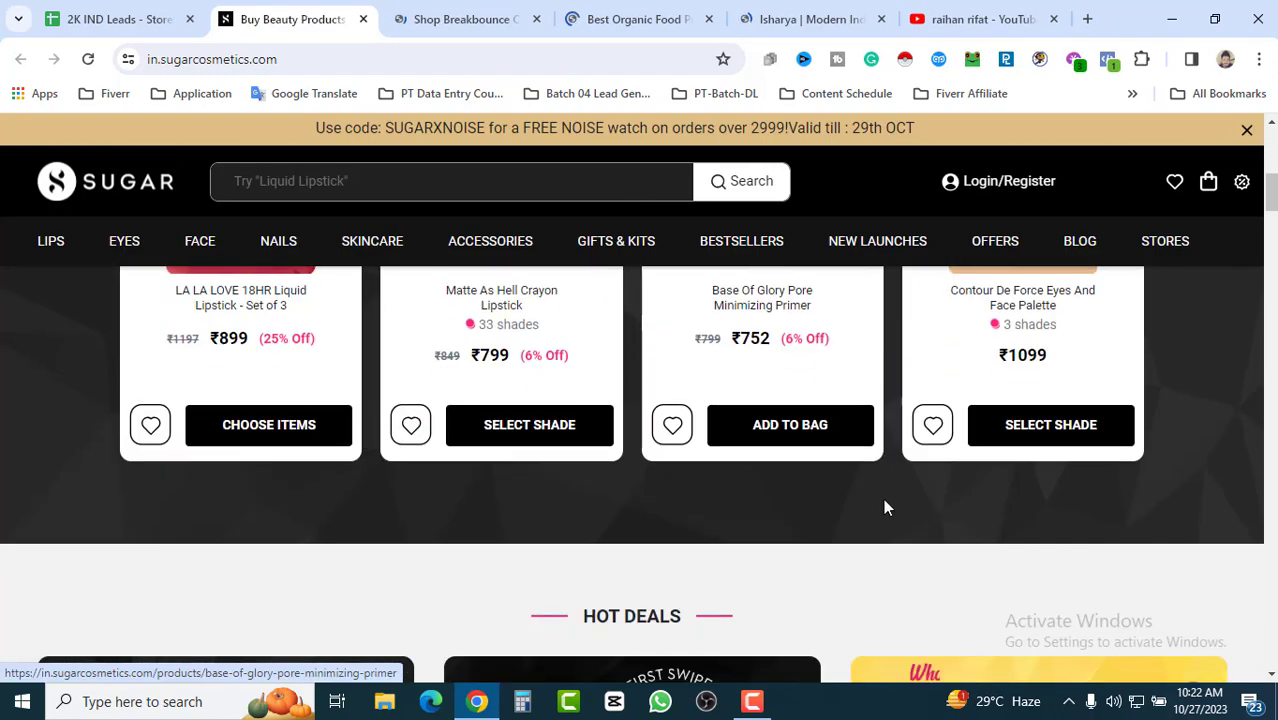
pyautogui.scroll(5, 883, 508)
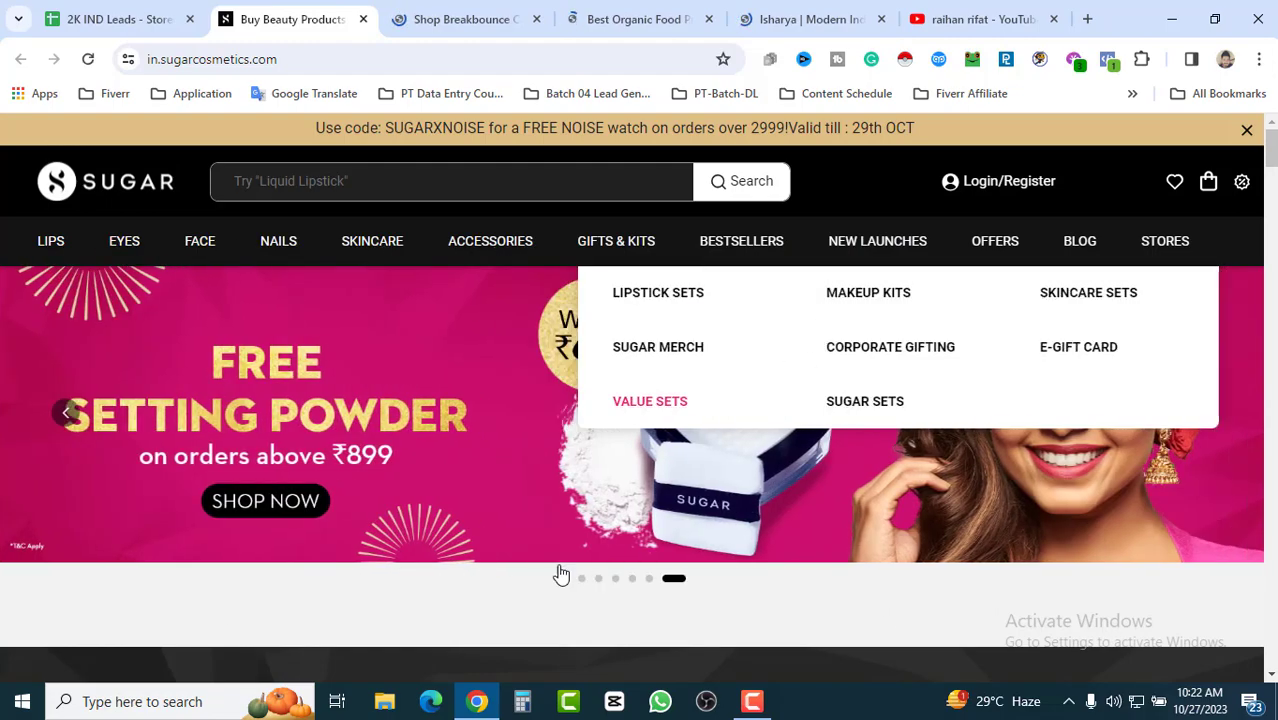
pyautogui.scroll(-8, 713, 443)
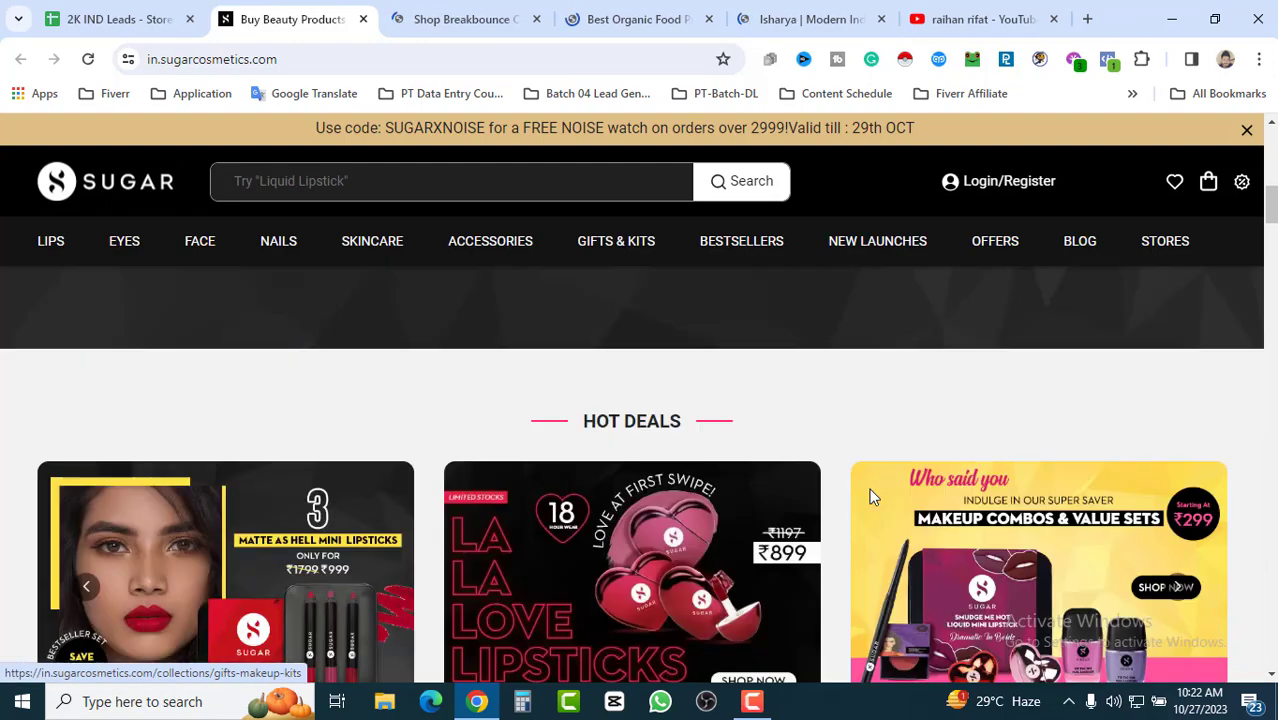
pyautogui.scroll(8, 869, 488)
# Step: Browse the Isharya home page and check the site for a pixel with Meta Pixel Helper
pyautogui.click(800, 19)
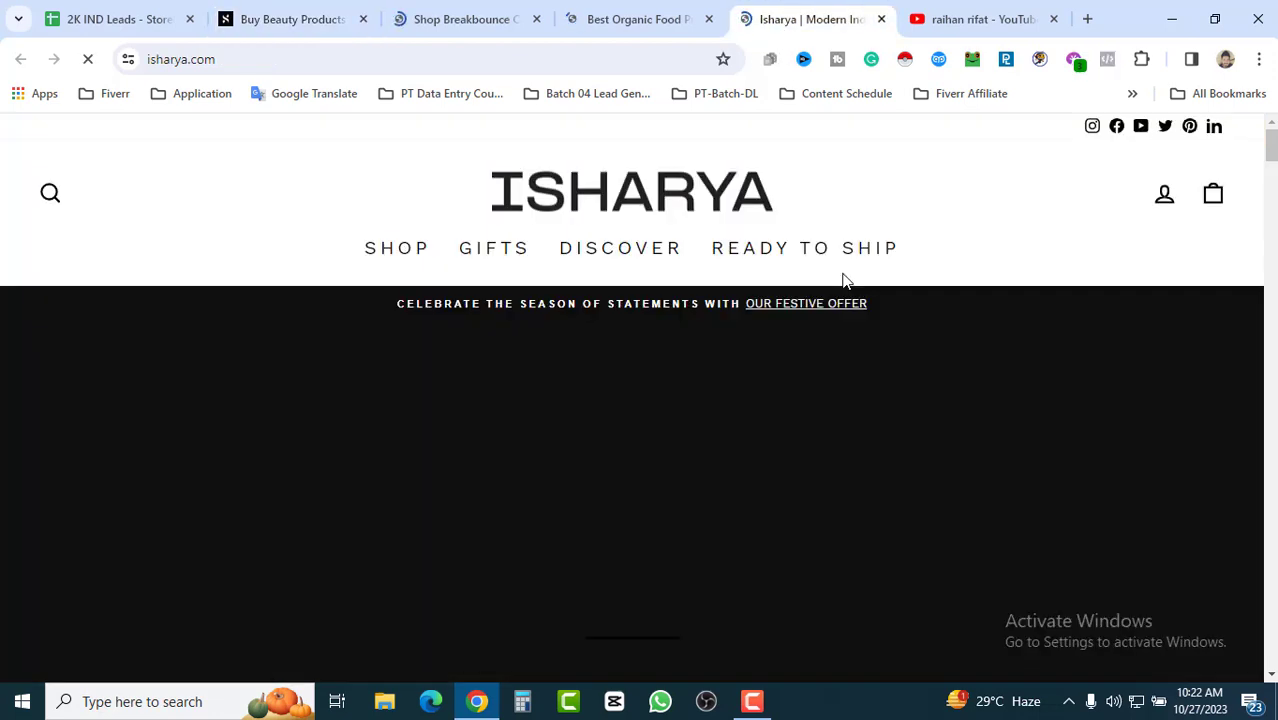
pyautogui.scroll(-5, 955, 445)
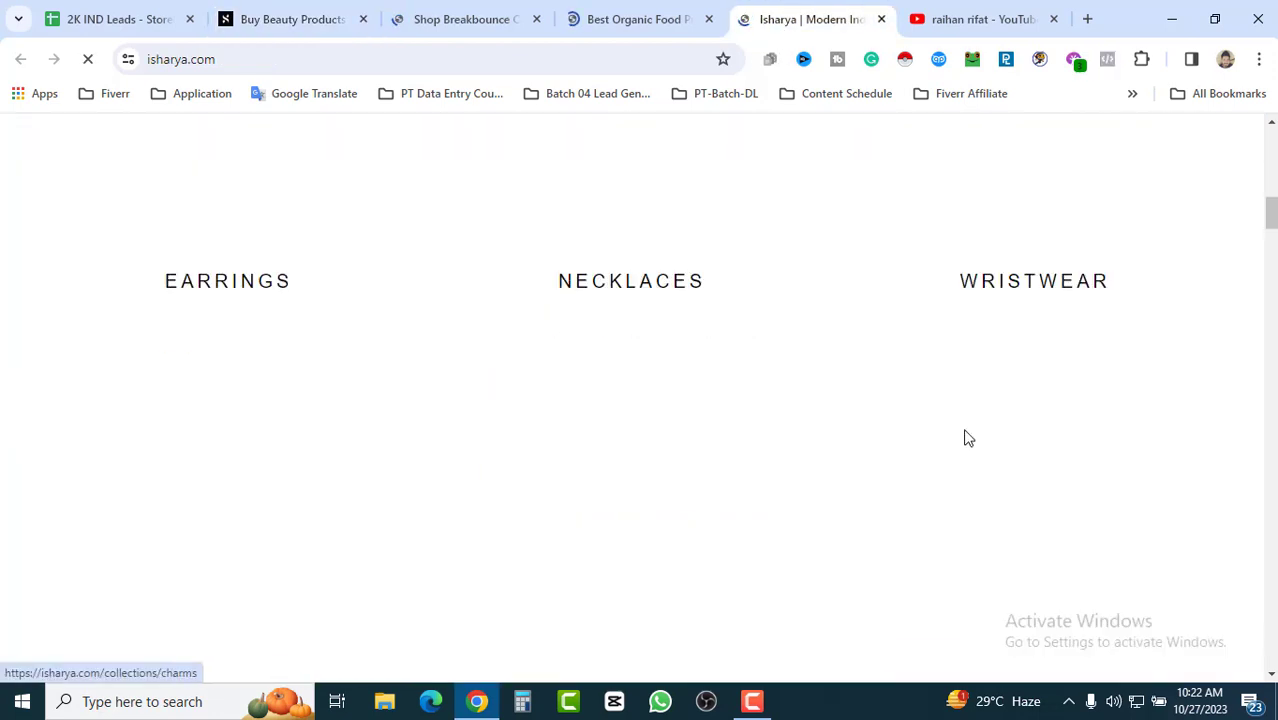
pyautogui.scroll(5, 966, 439)
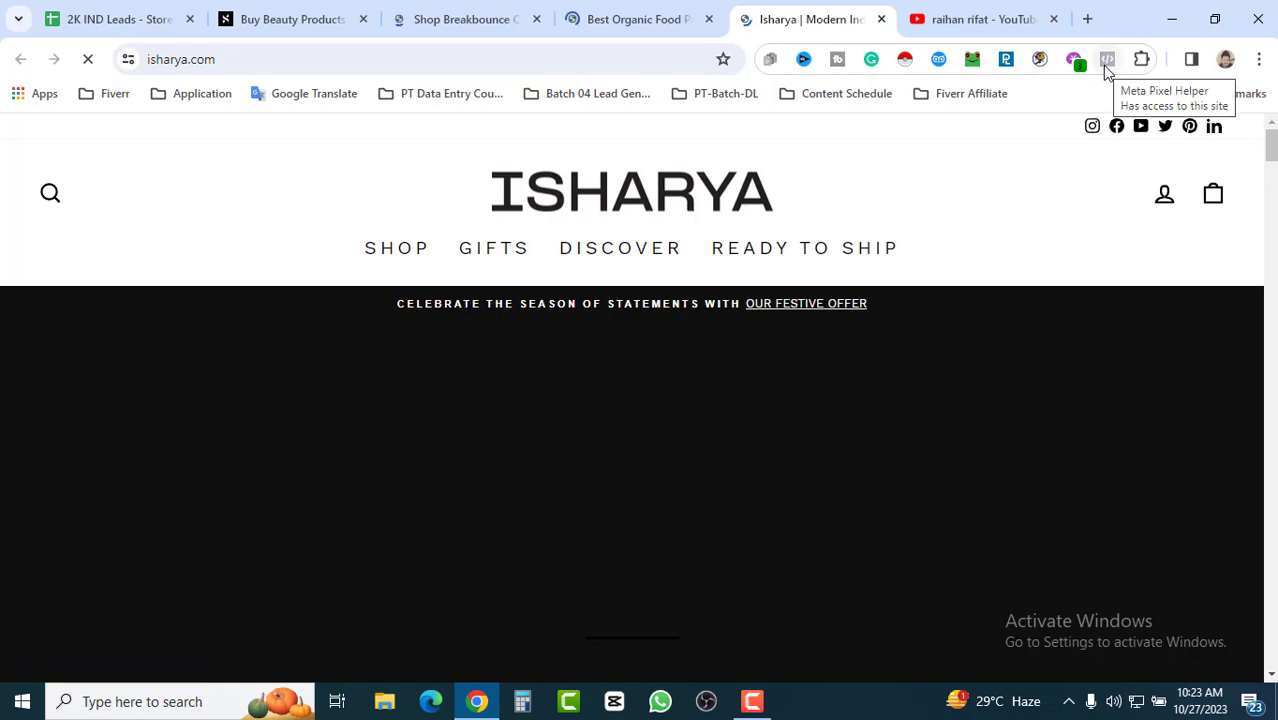
pyautogui.click(1107, 62)
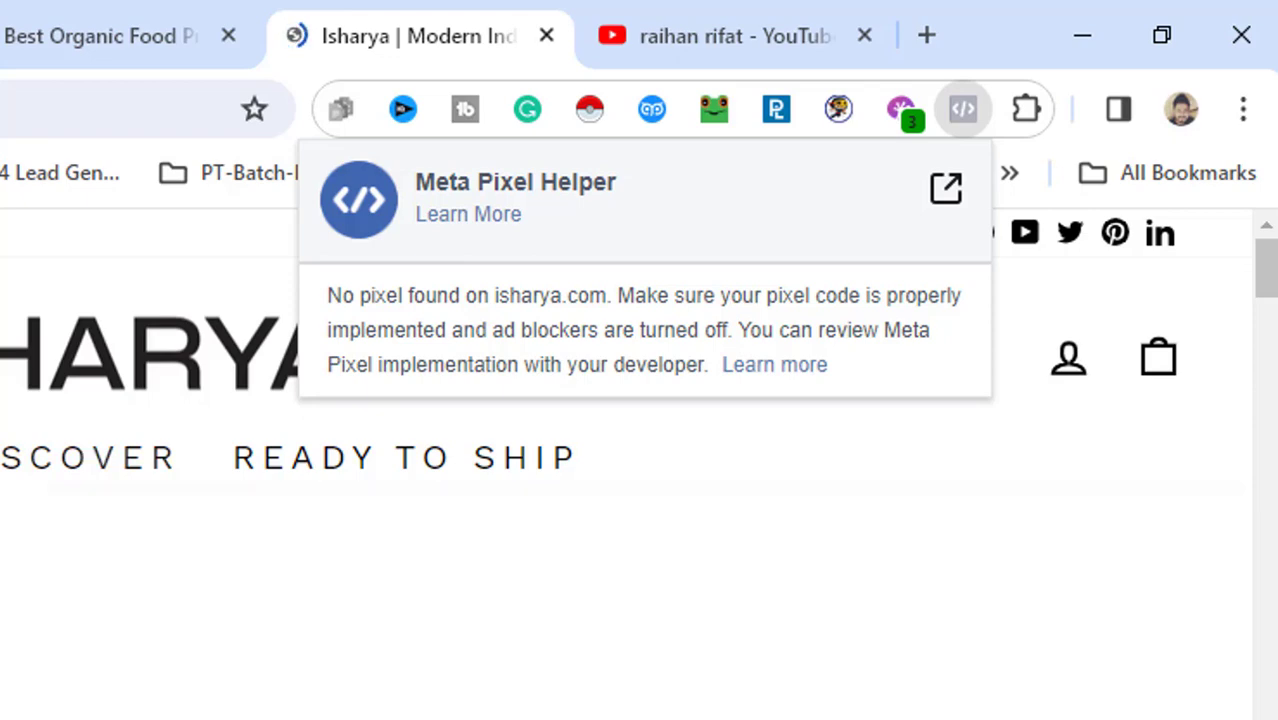
# Step: Check the NatureBox, Breakbounce and SUGAR Cosmetics websites in turn with Meta Pixel Helper
pyautogui.click(52, 45)
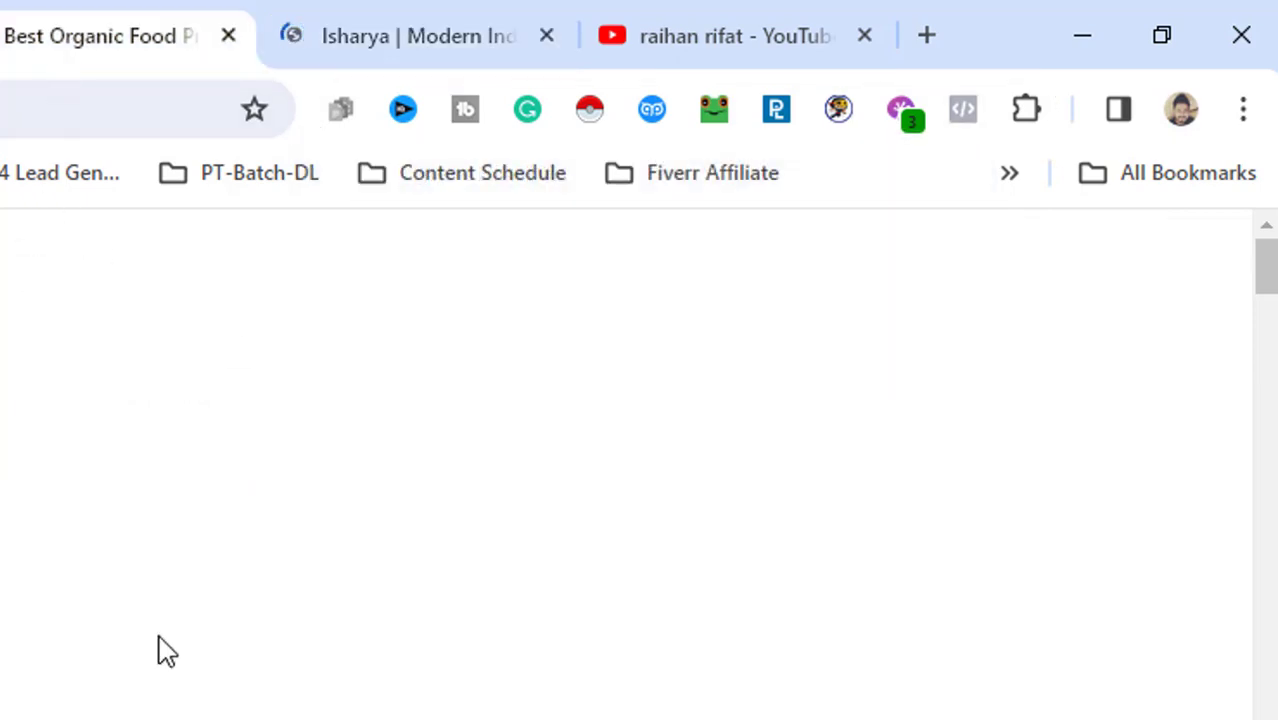
pyautogui.click(963, 118)
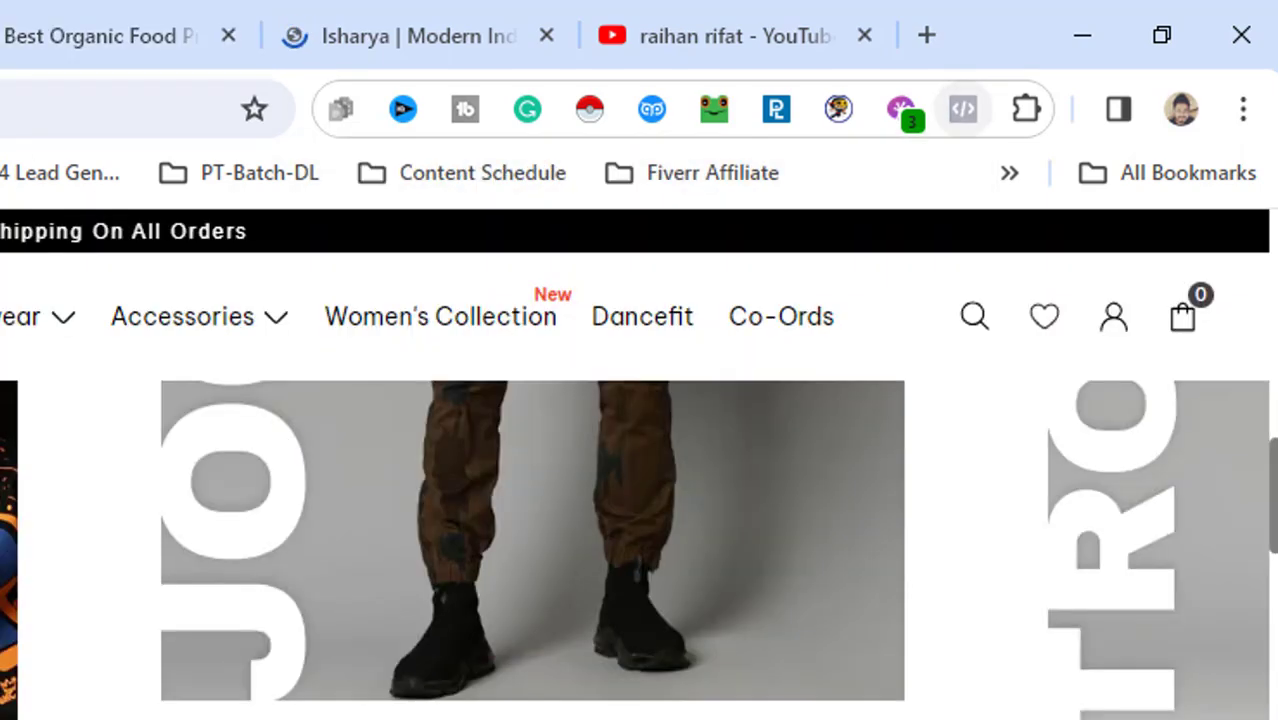
pyautogui.click(965, 115)
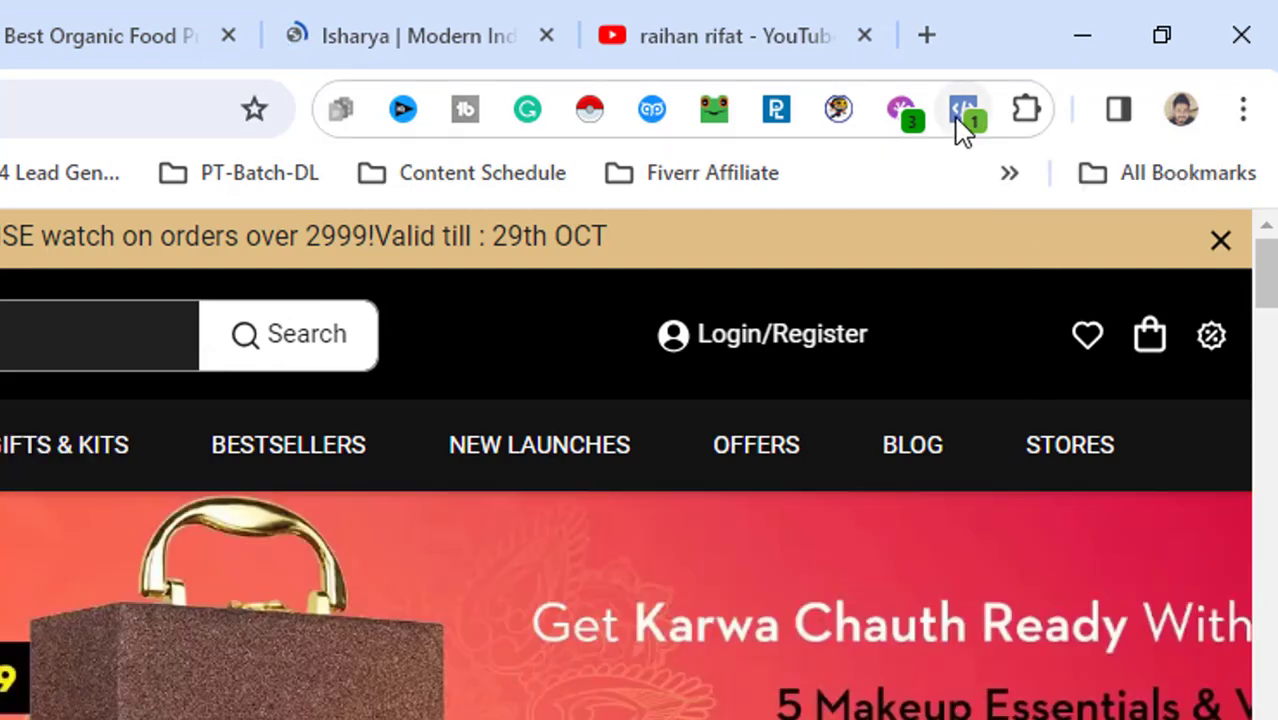
pyautogui.click(960, 127)
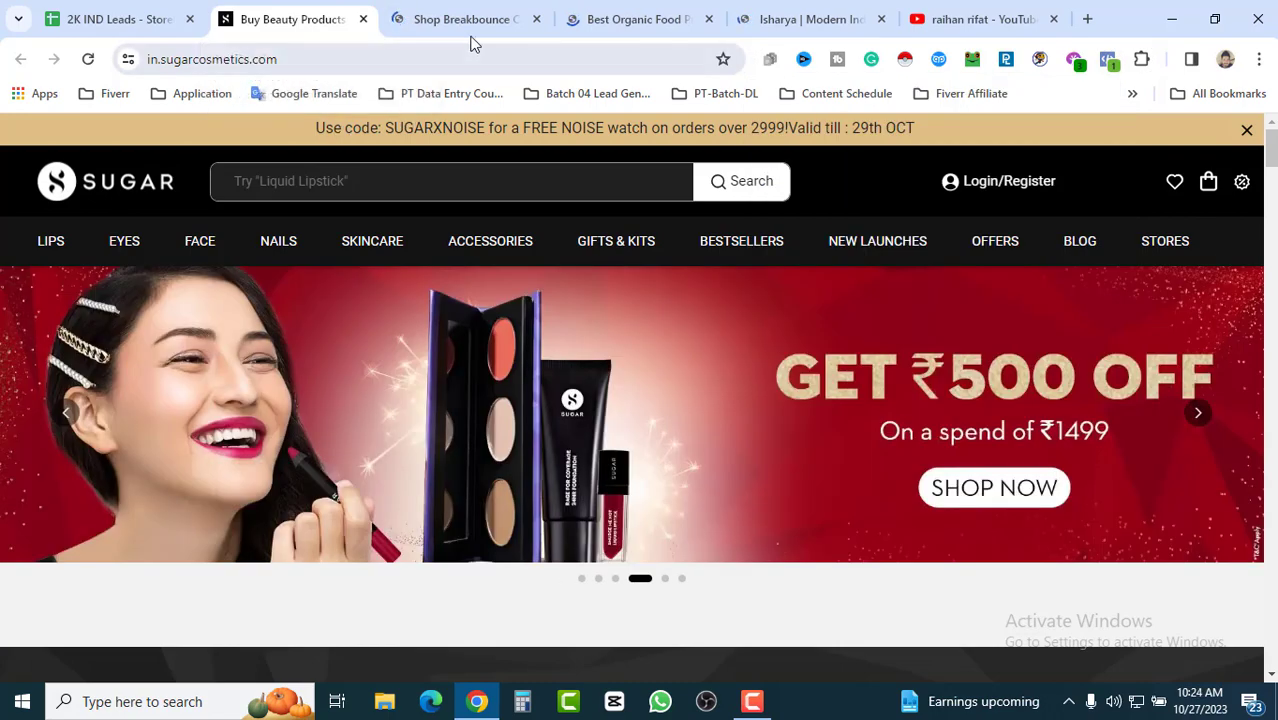
# Step: Check the Breakbounce website again with Meta Pixel Helper and expand the PageView event details
pyautogui.click(470, 20)
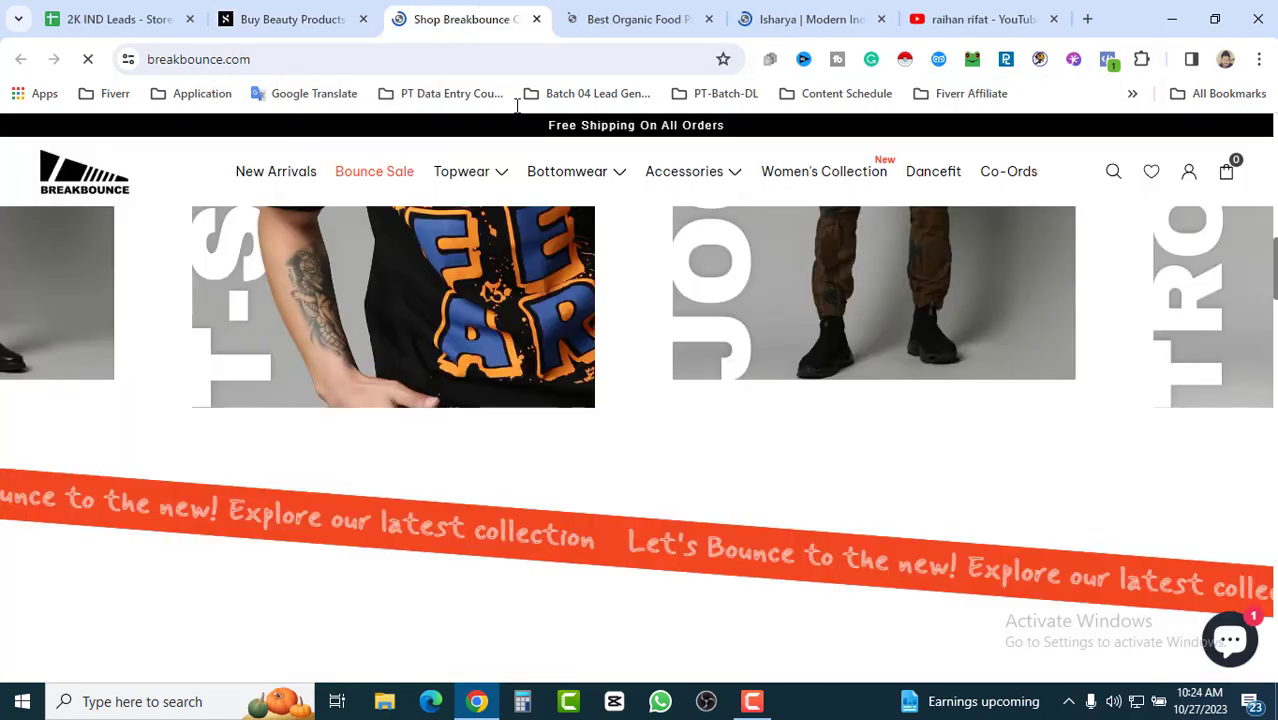
pyautogui.click(1108, 62)
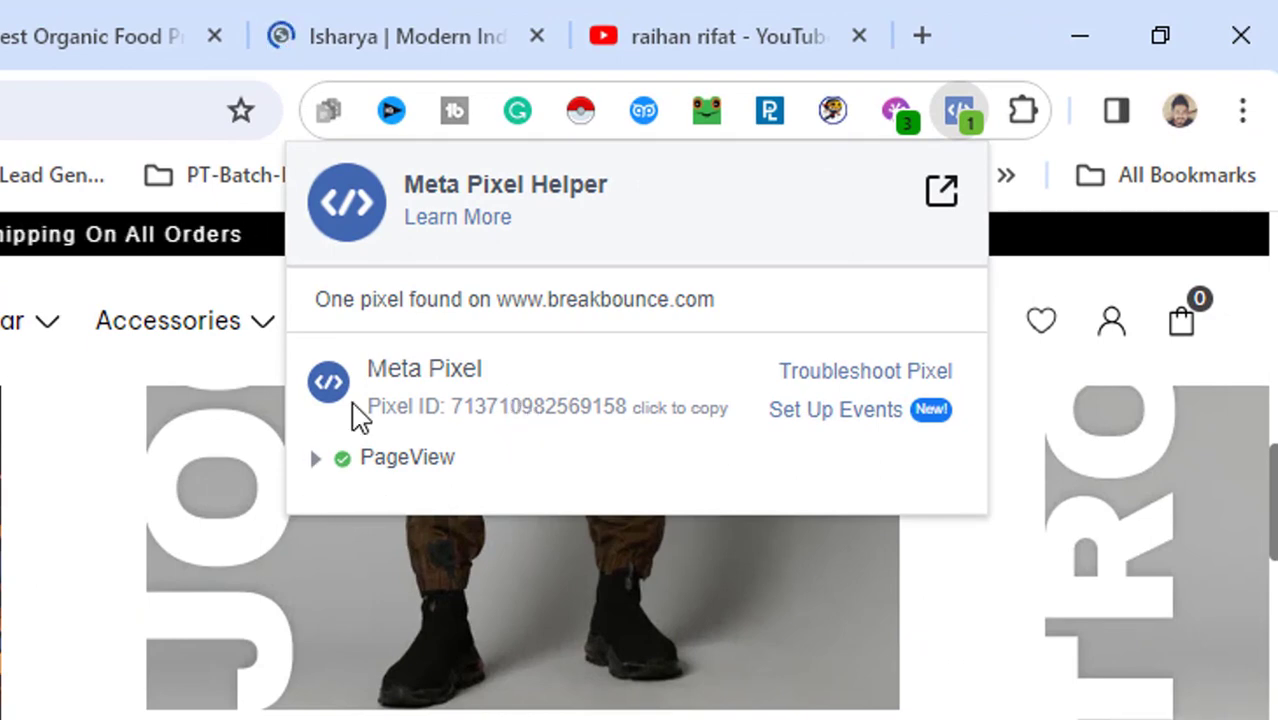
pyautogui.click(315, 458)
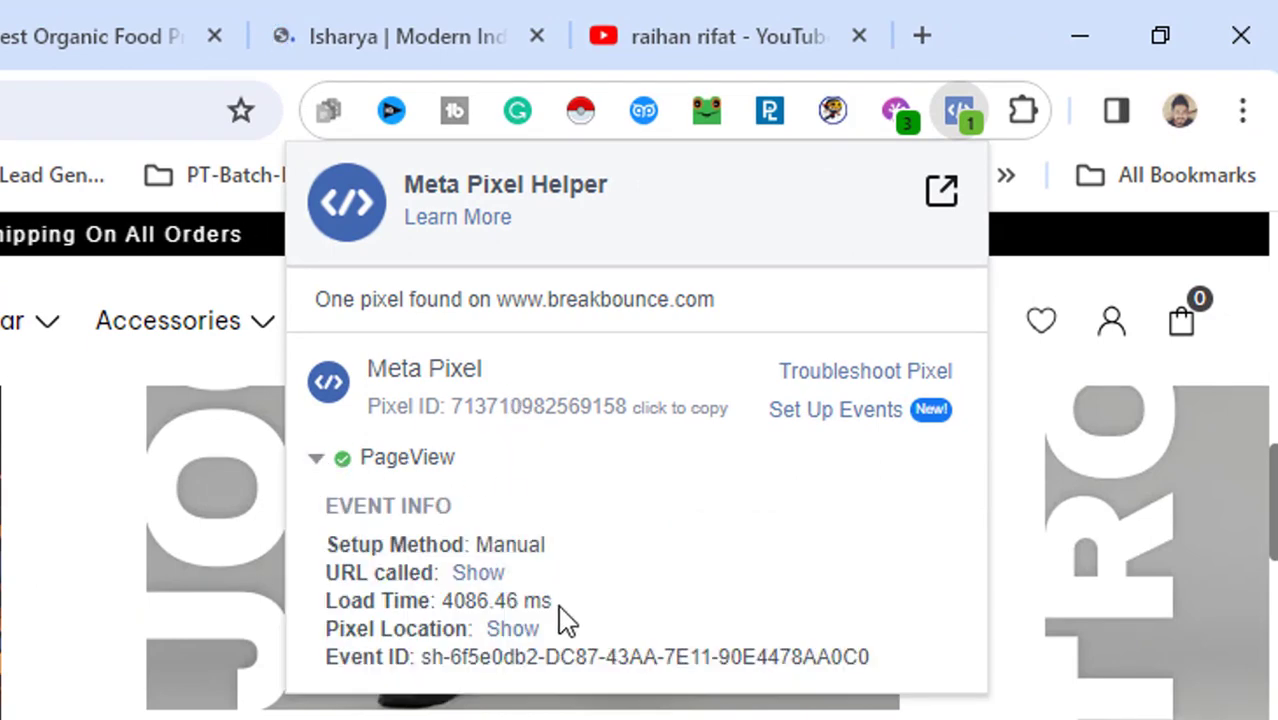
# Step: Reveal the pixel location URL in the Breakbounce PageView event details, highlight it, and hide it again
pyautogui.click(514, 630)
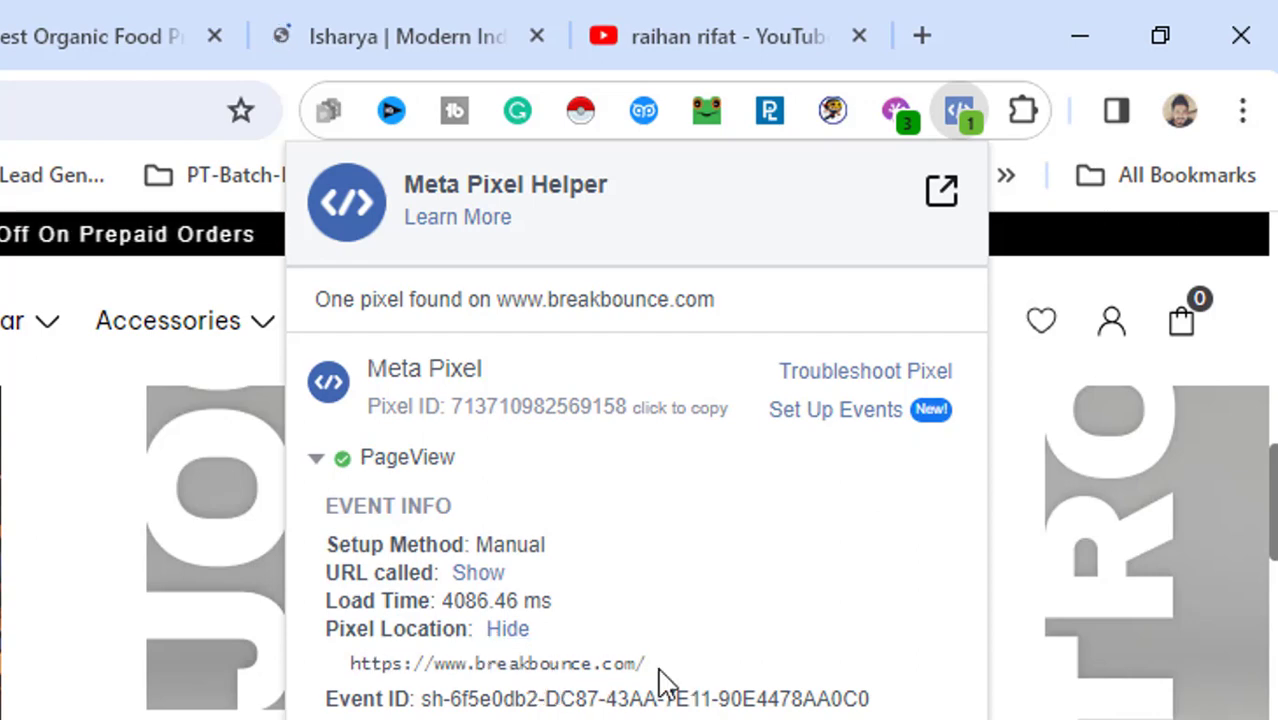
pyautogui.moveTo(658, 668); pyautogui.dragTo(338, 683)
pyautogui.click(507, 629)
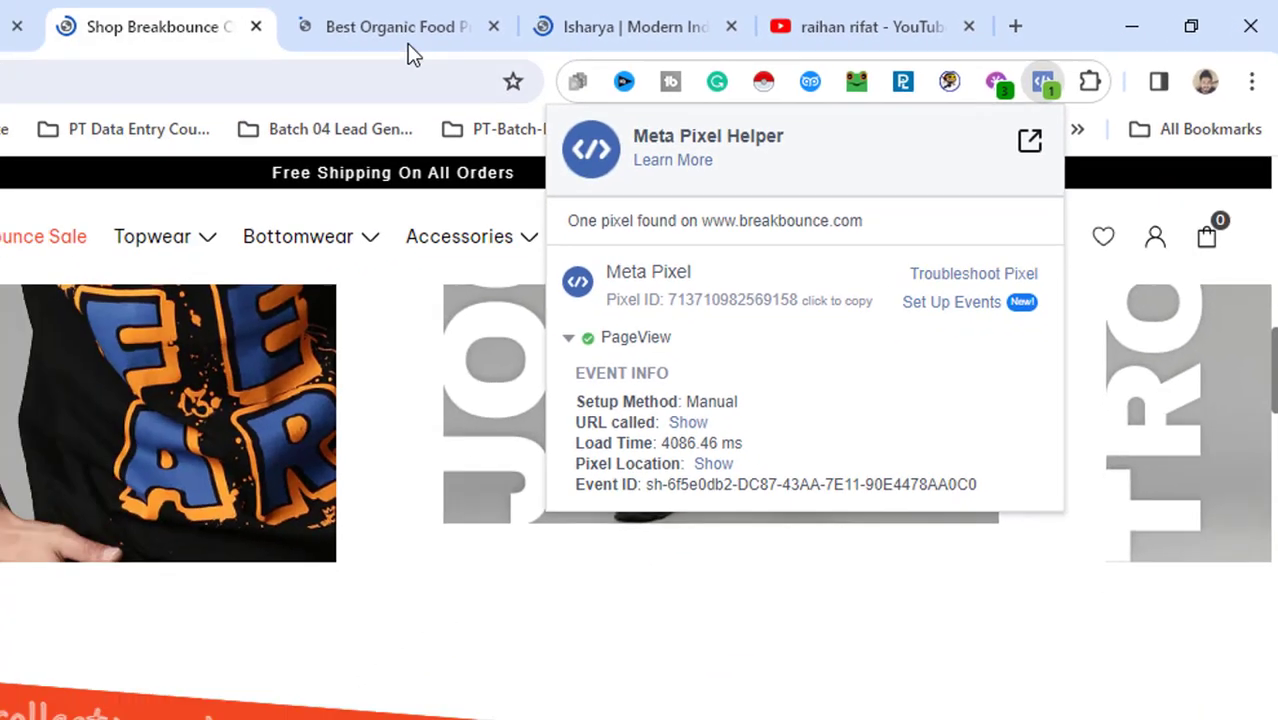
# Step: Revisit the NatureBox, Breakbounce and Isharya websites, and close the Isharya and NatureBox pages
pyautogui.click(84, 40)
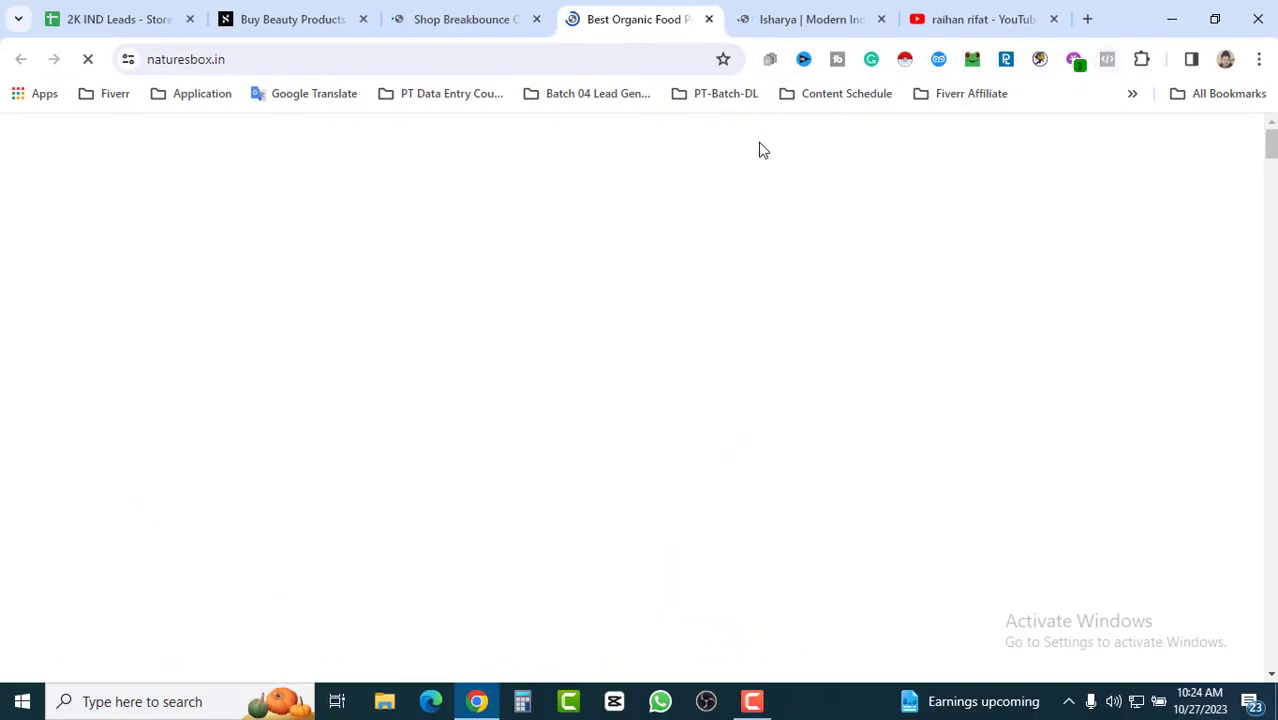
pyautogui.click(468, 22)
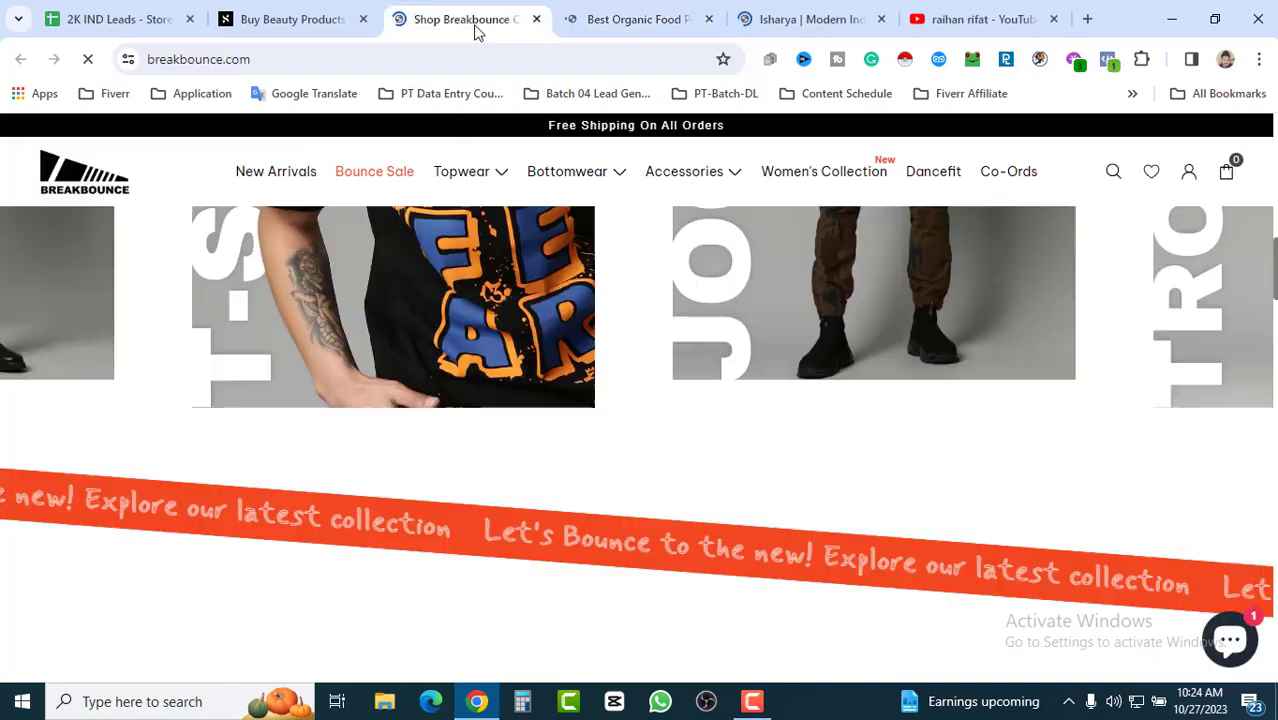
pyautogui.click(662, 14)
pyautogui.click(796, 20)
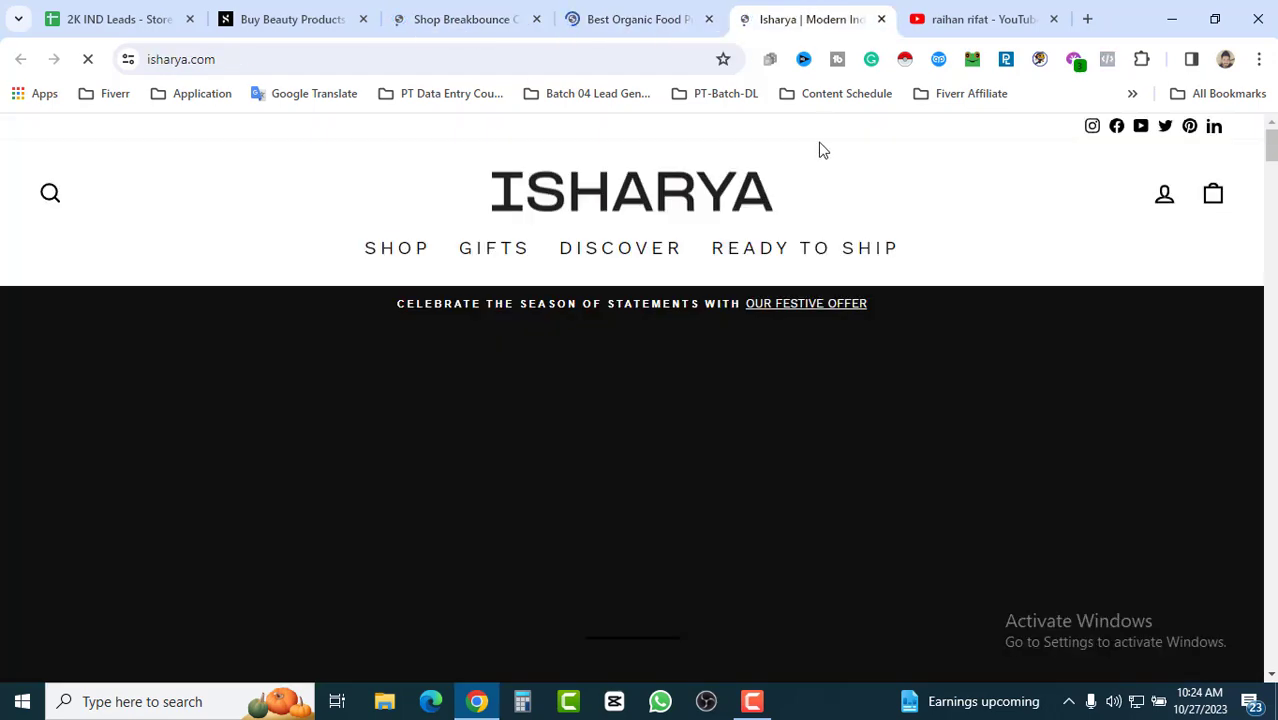
pyautogui.click(881, 19)
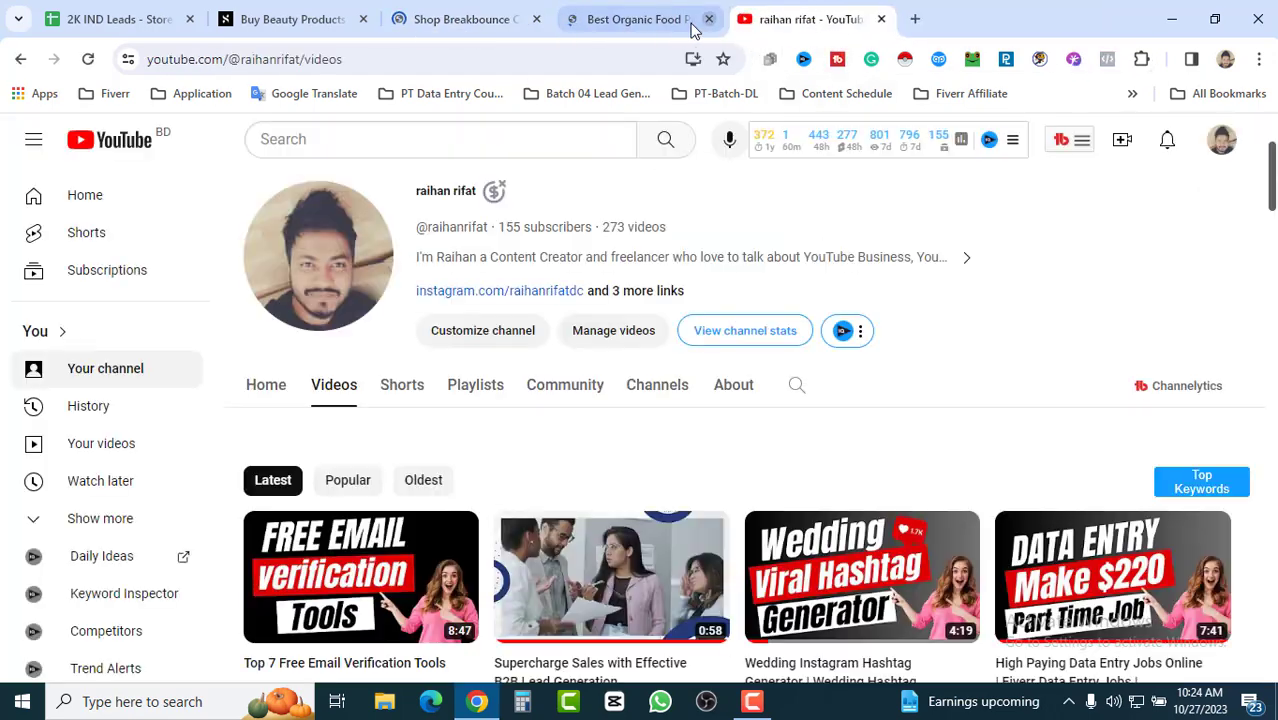
pyautogui.click(695, 20)
pyautogui.click(709, 19)
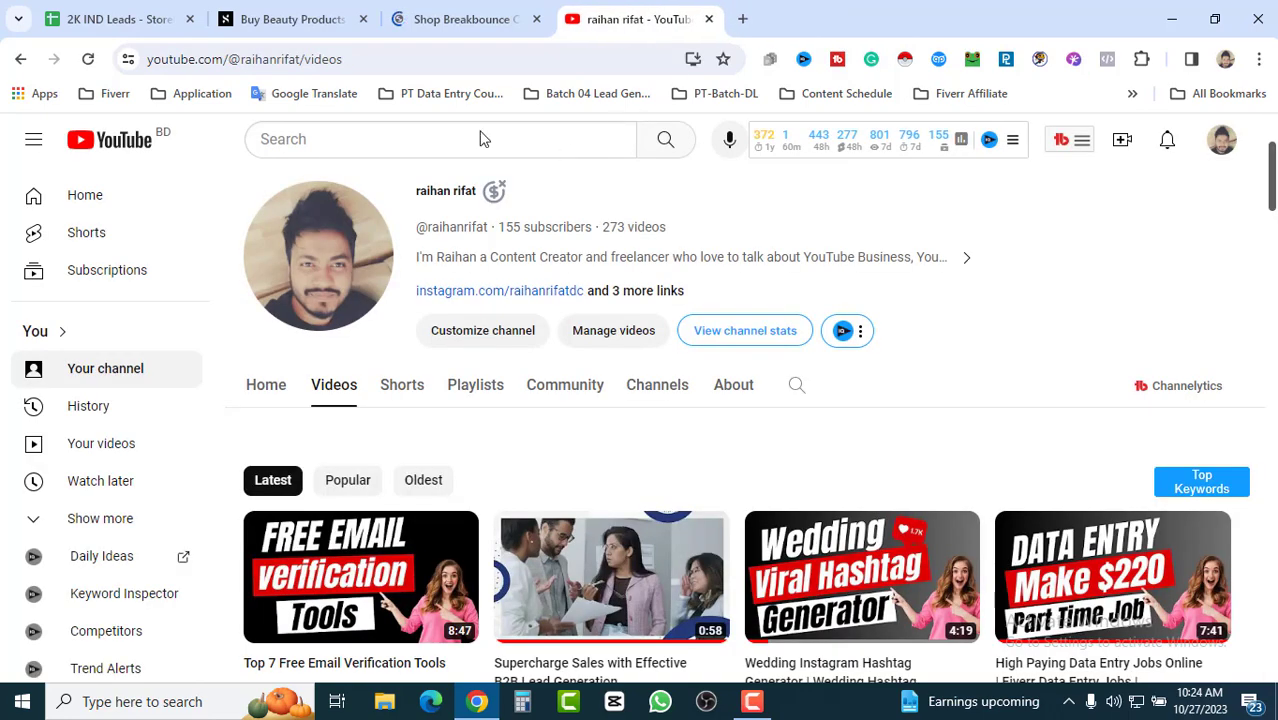
# Step: Return to the 2K IND Leads sheet and select the email cell in the ALANNA row
pyautogui.click(333, 13)
pyautogui.click(192, 20)
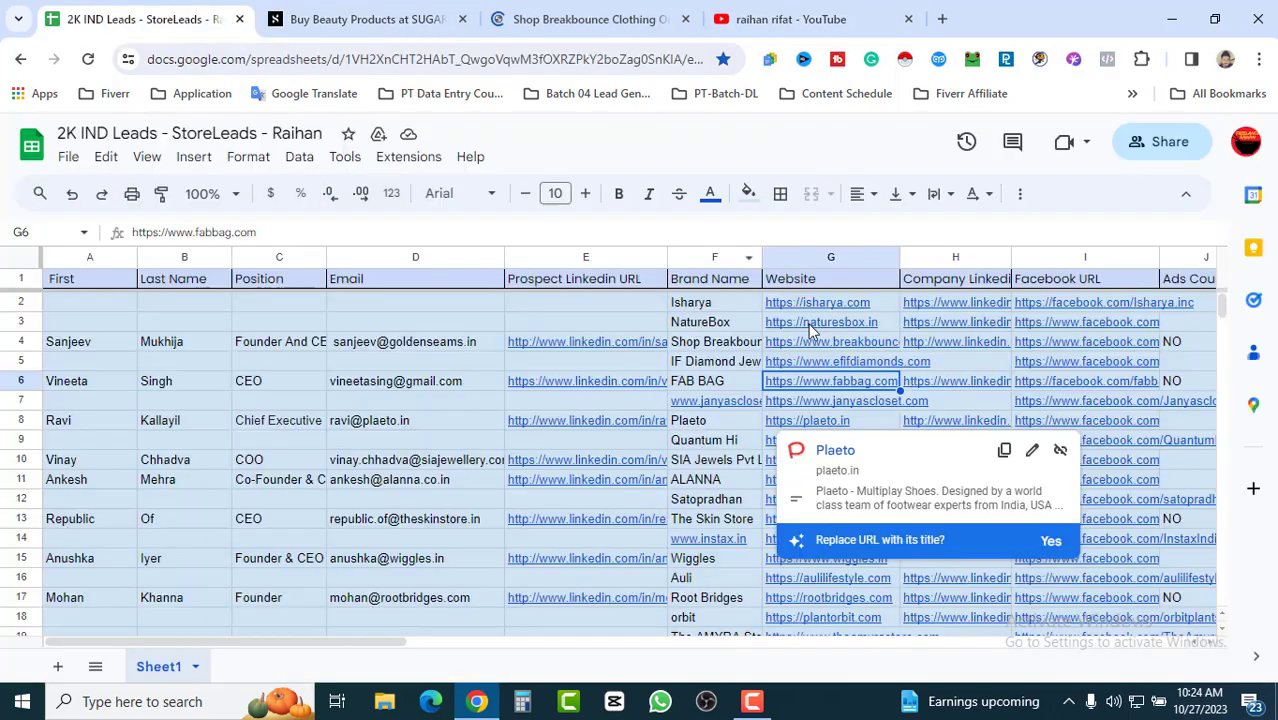
pyautogui.click(392, 482)
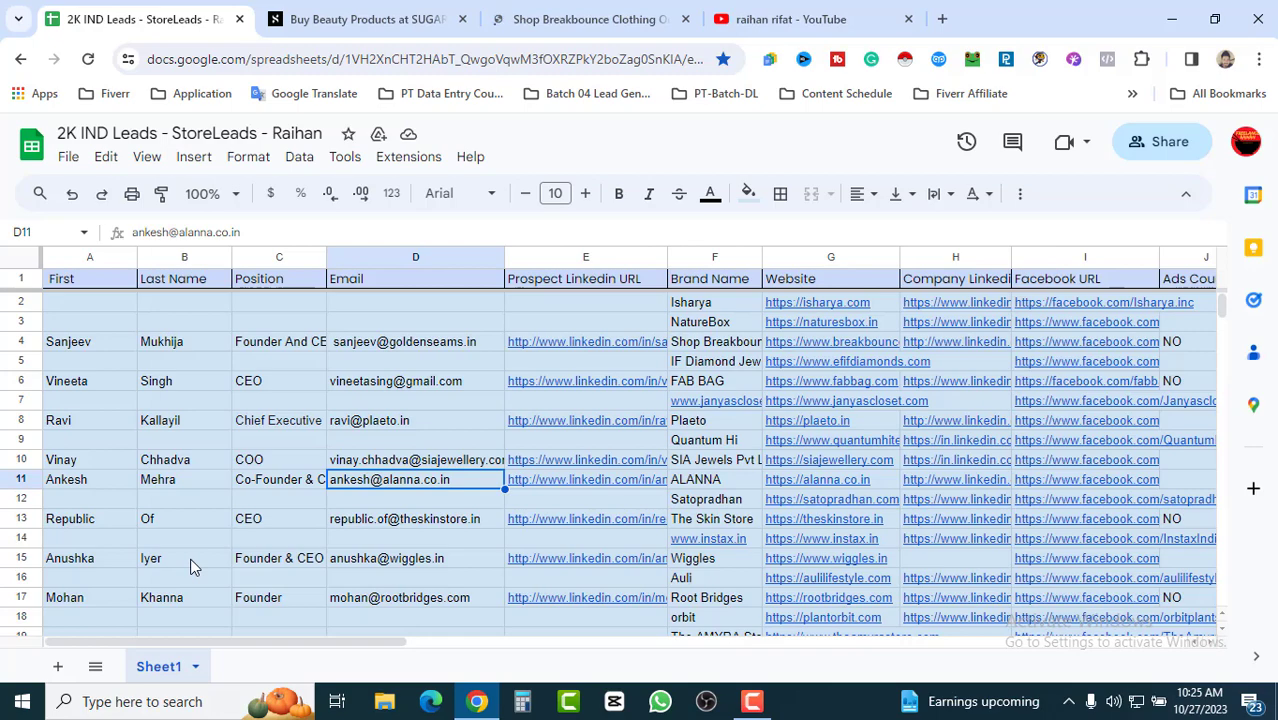
pyautogui.moveTo(333, 561)
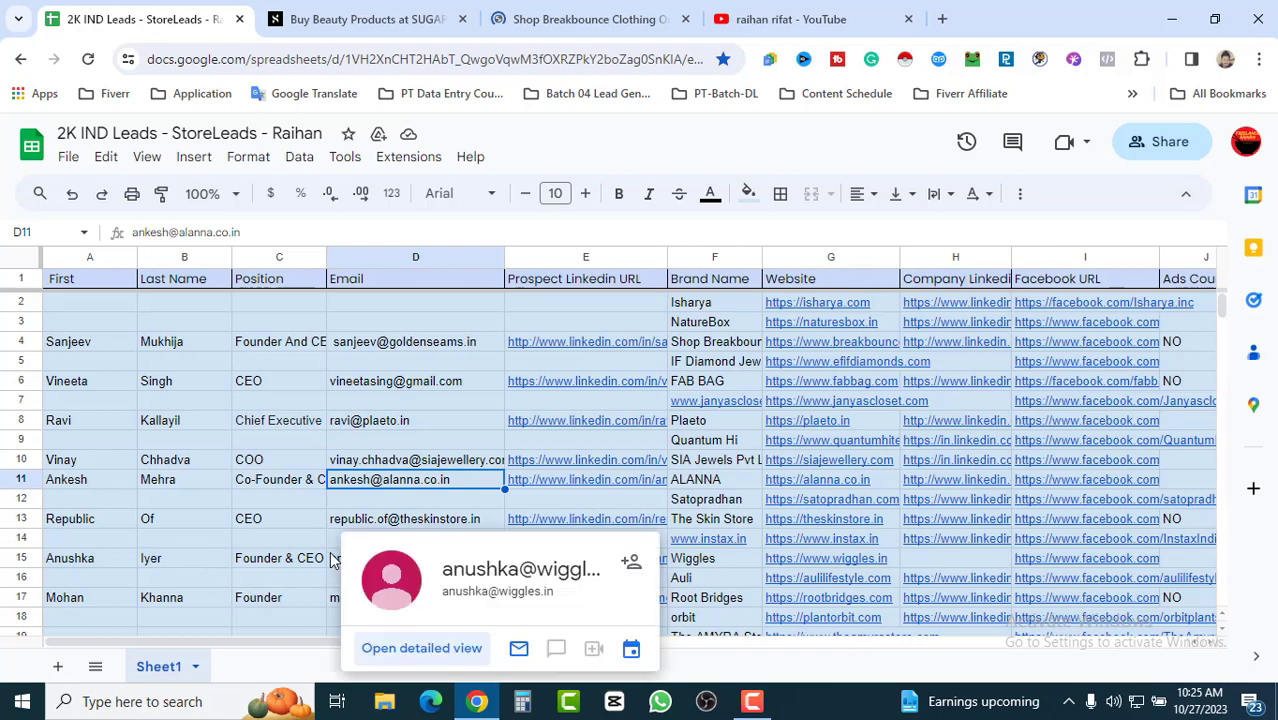
# Step: Close the SUGAR Cosmetics and Breakbounce websites and switch to the YouTube channel's Videos page
pyautogui.click(348, 18)
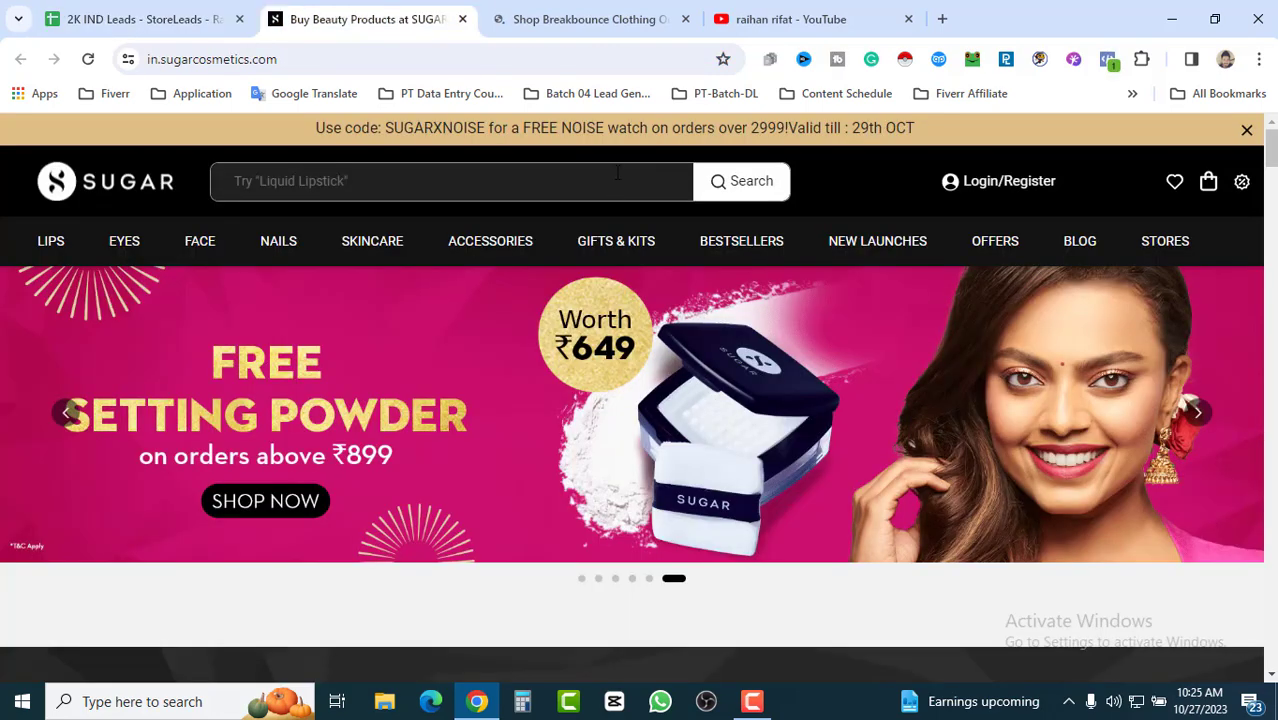
pyautogui.hotkey('ctrl', 'shift', 'Tab')
pyautogui.click(565, 20)
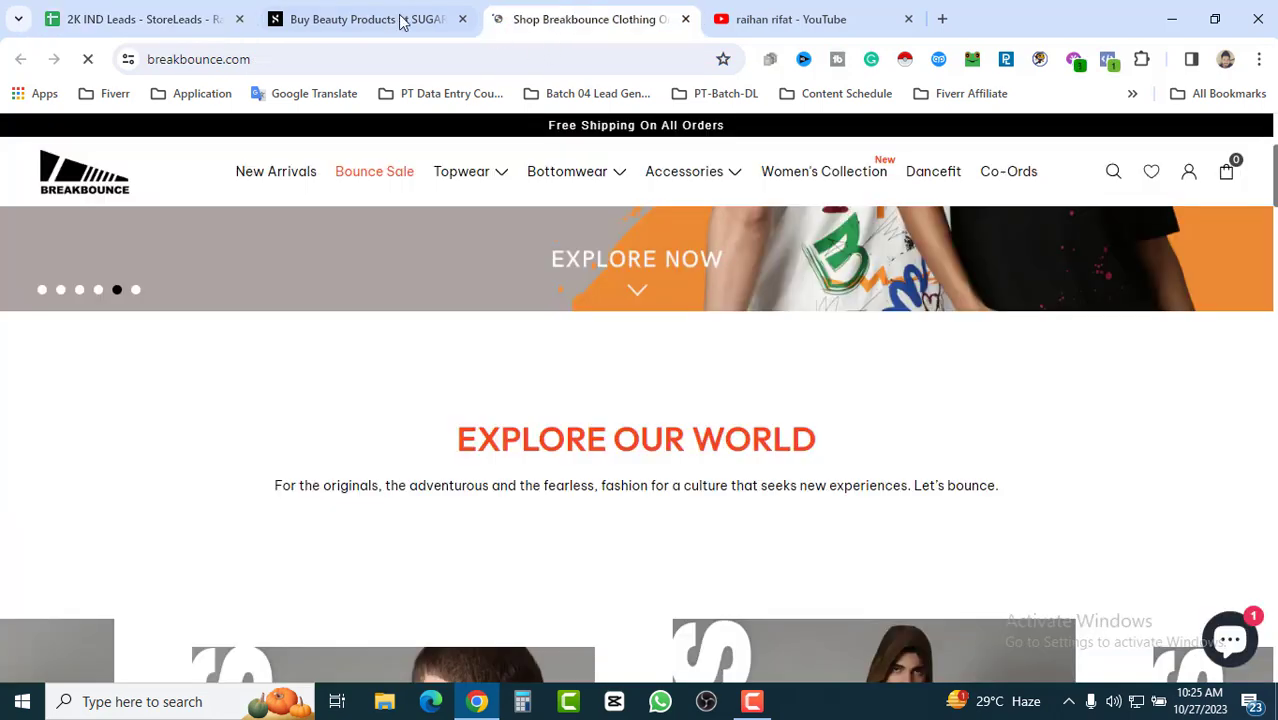
pyautogui.click(400, 19)
pyautogui.click(463, 19)
pyautogui.click(463, 19)
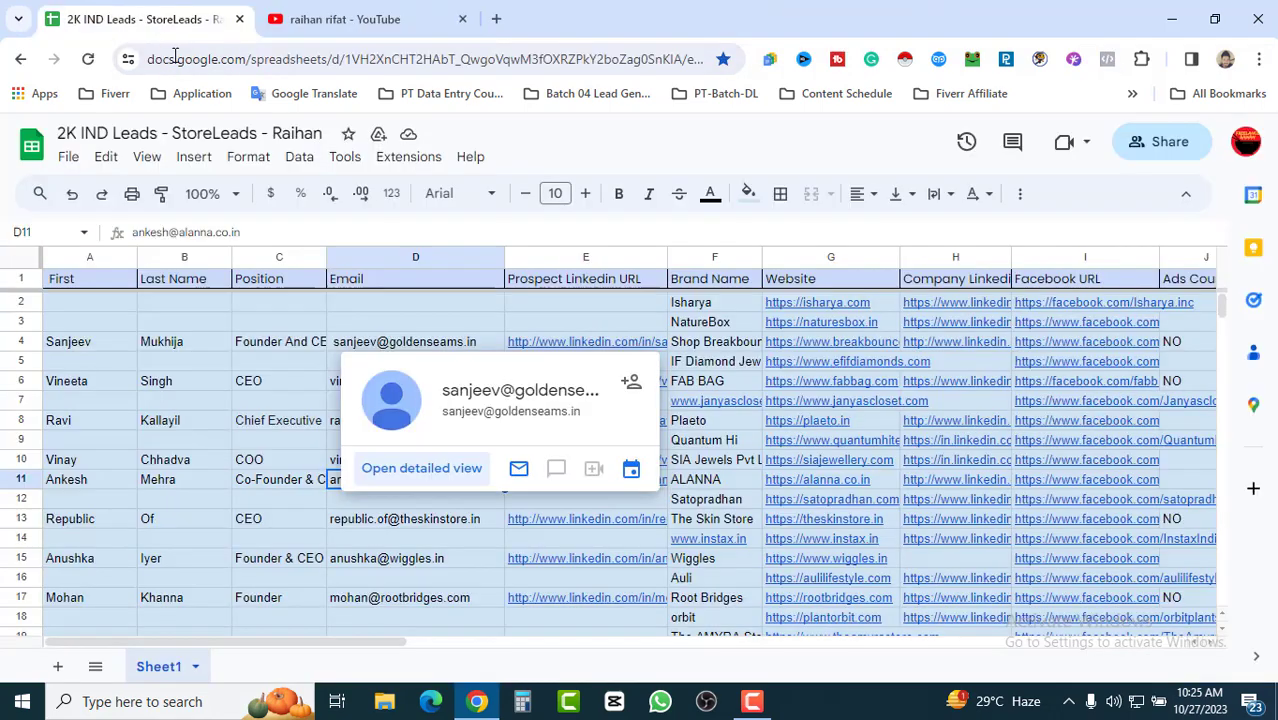
pyautogui.click(258, 488)
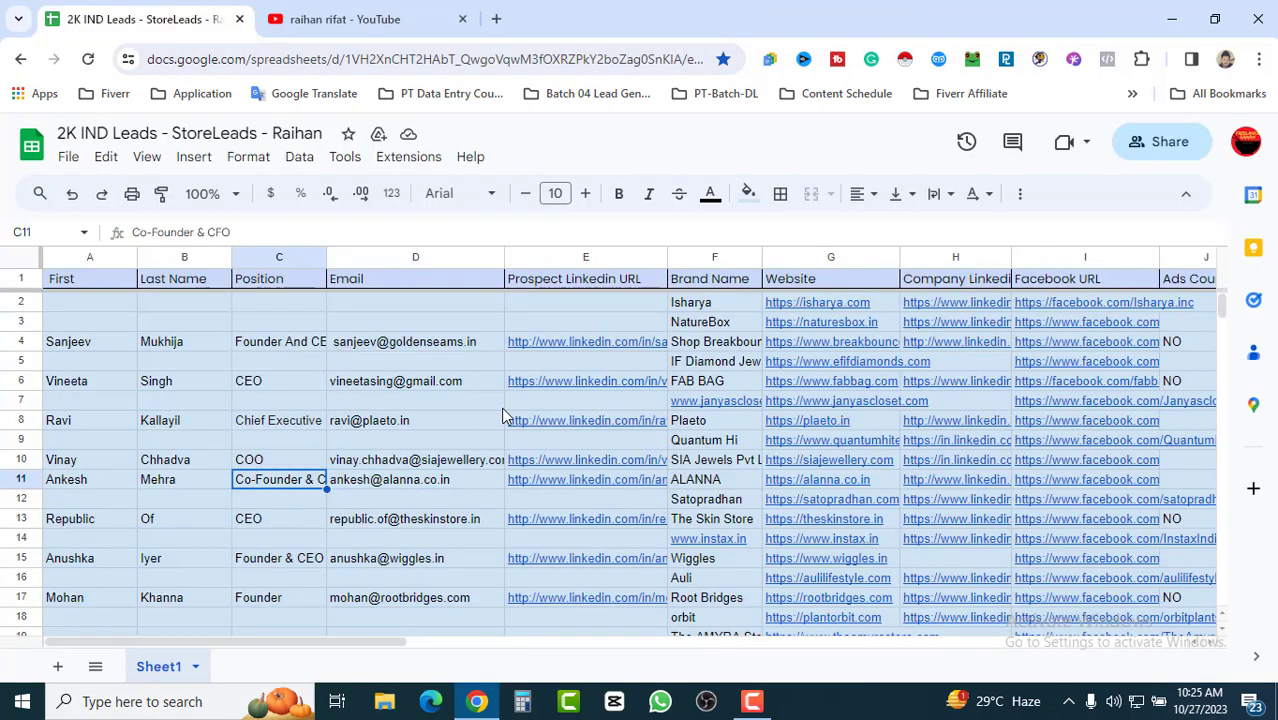
pyautogui.click(420, 18)
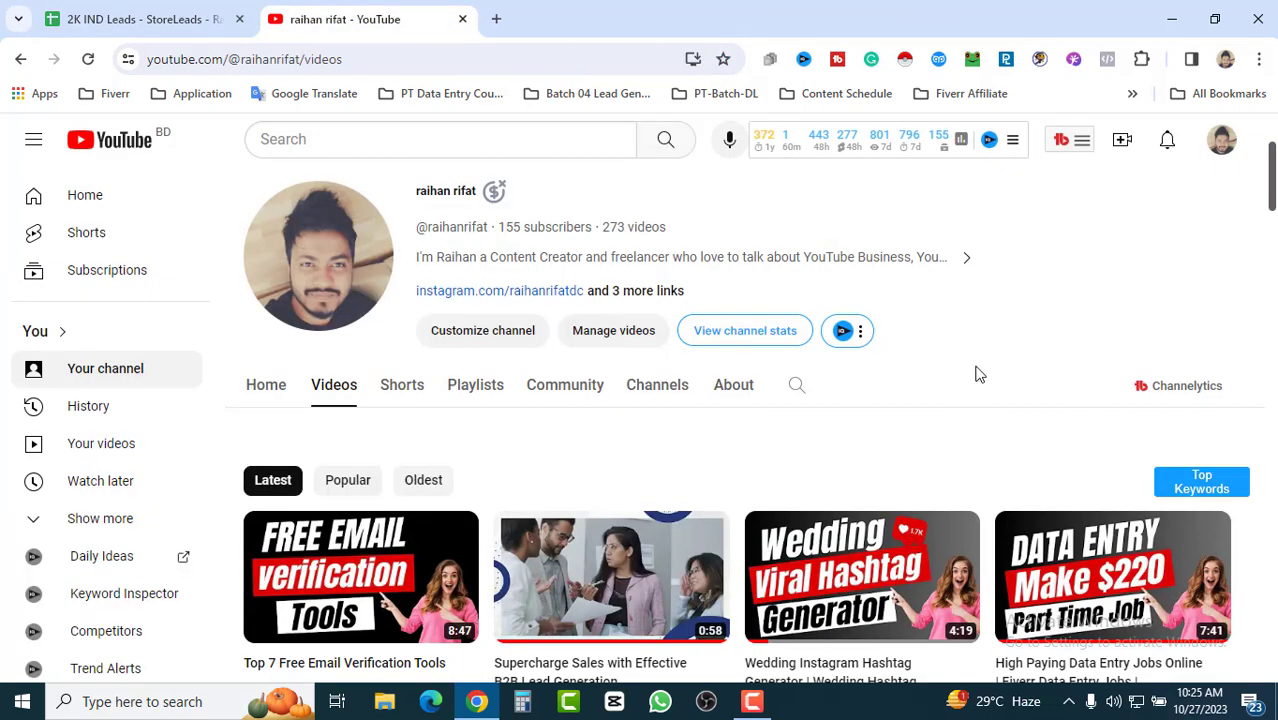